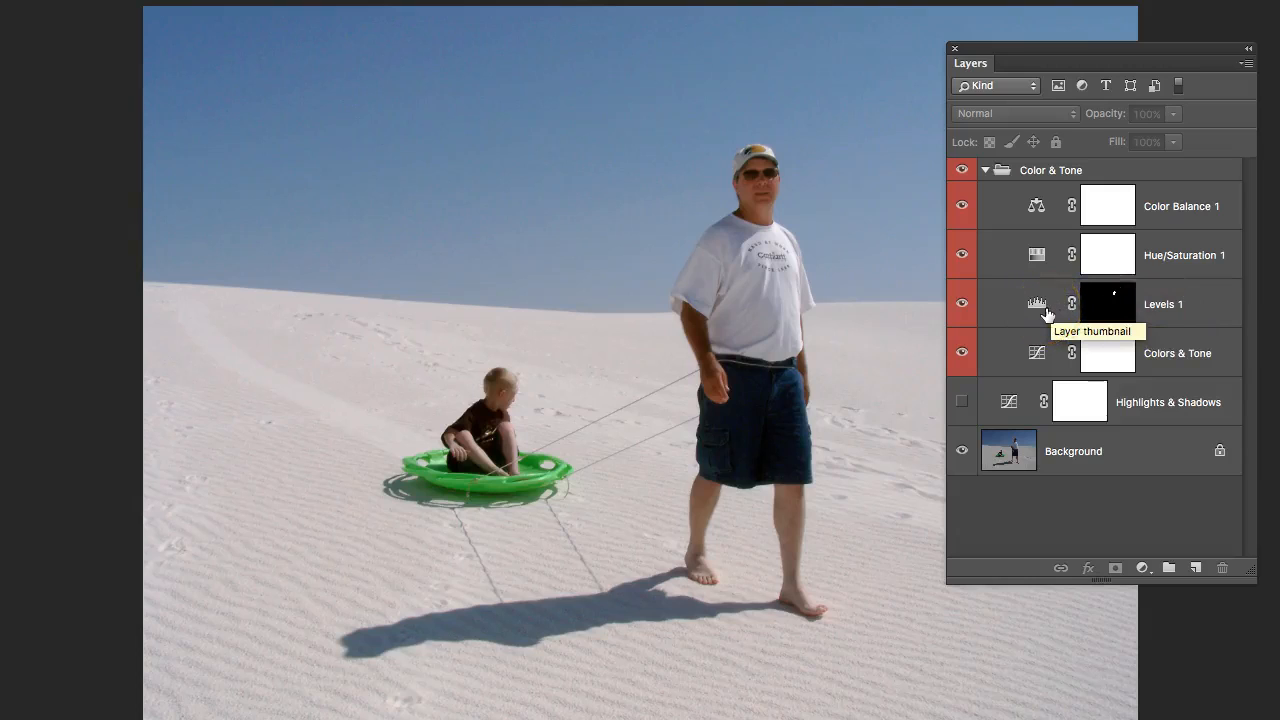
left_click(1044, 308)
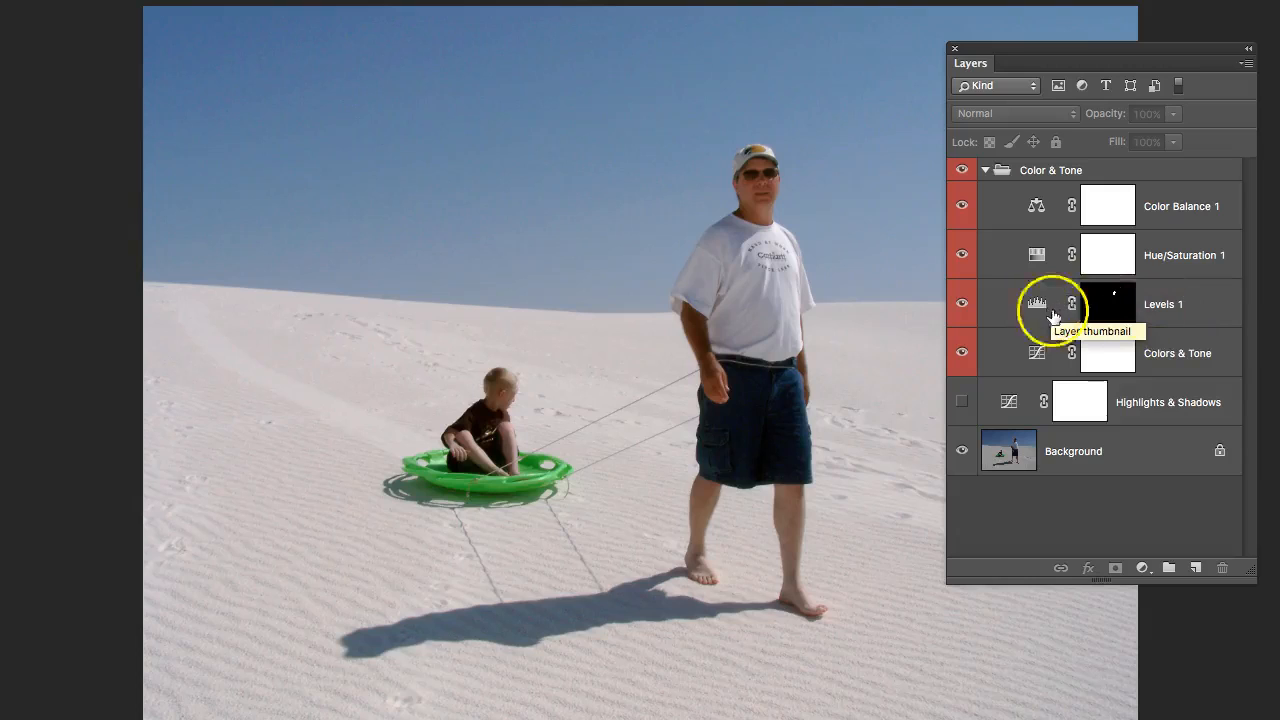
left_click(1110, 292)
left_click(1044, 226)
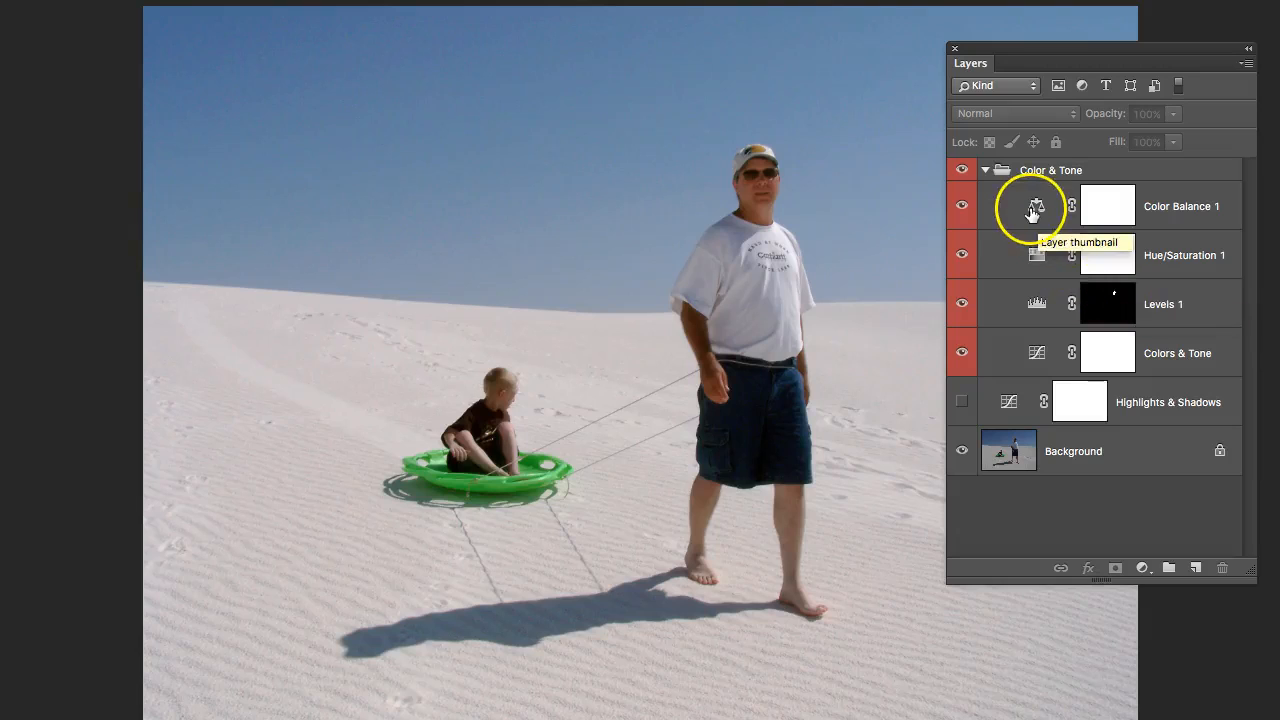
left_click(1037, 256)
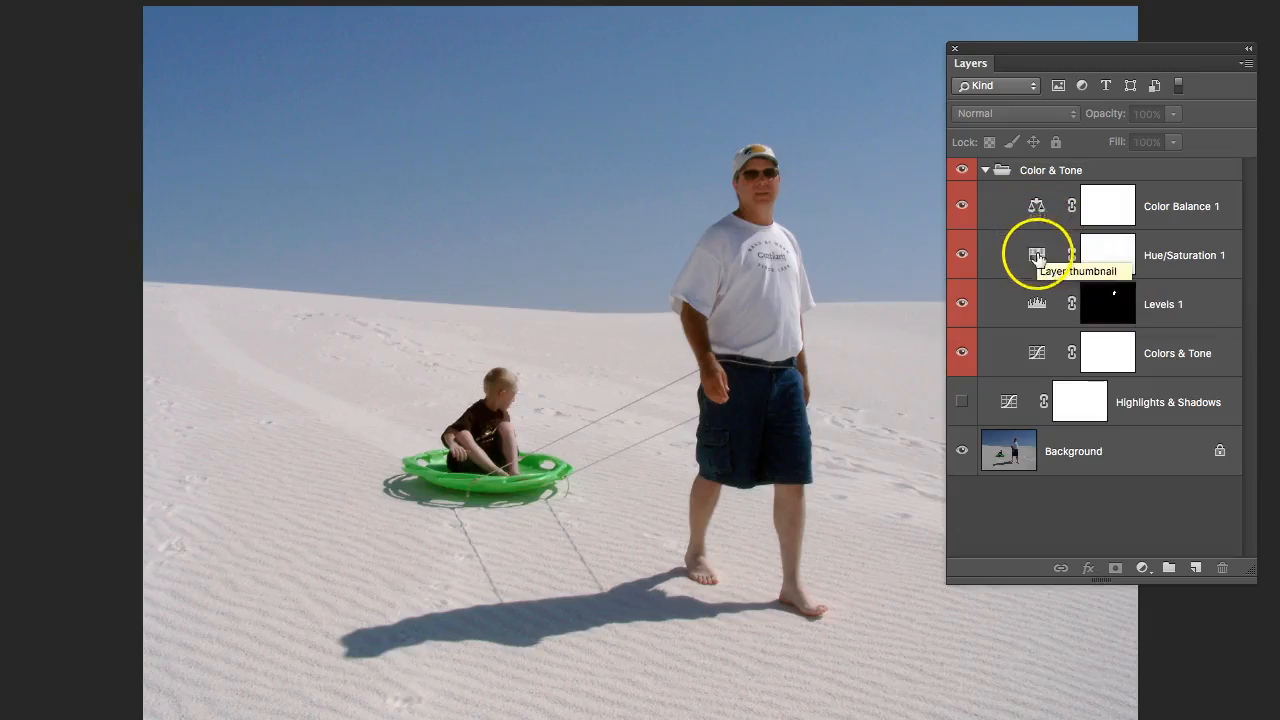
left_click(1037, 304)
left_click(1036, 354)
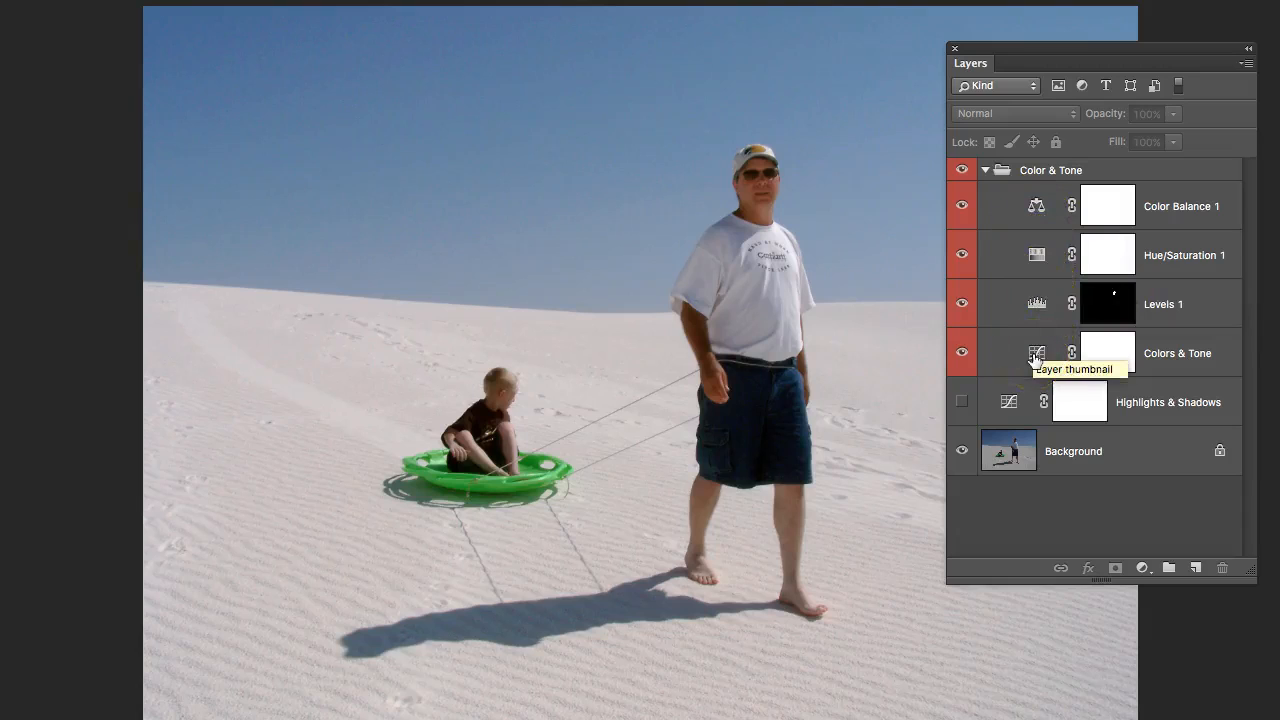
Collapse the Color & Tone group and duplicate the Background layer within the same document under the name Duplicate.
left_click(984, 172)
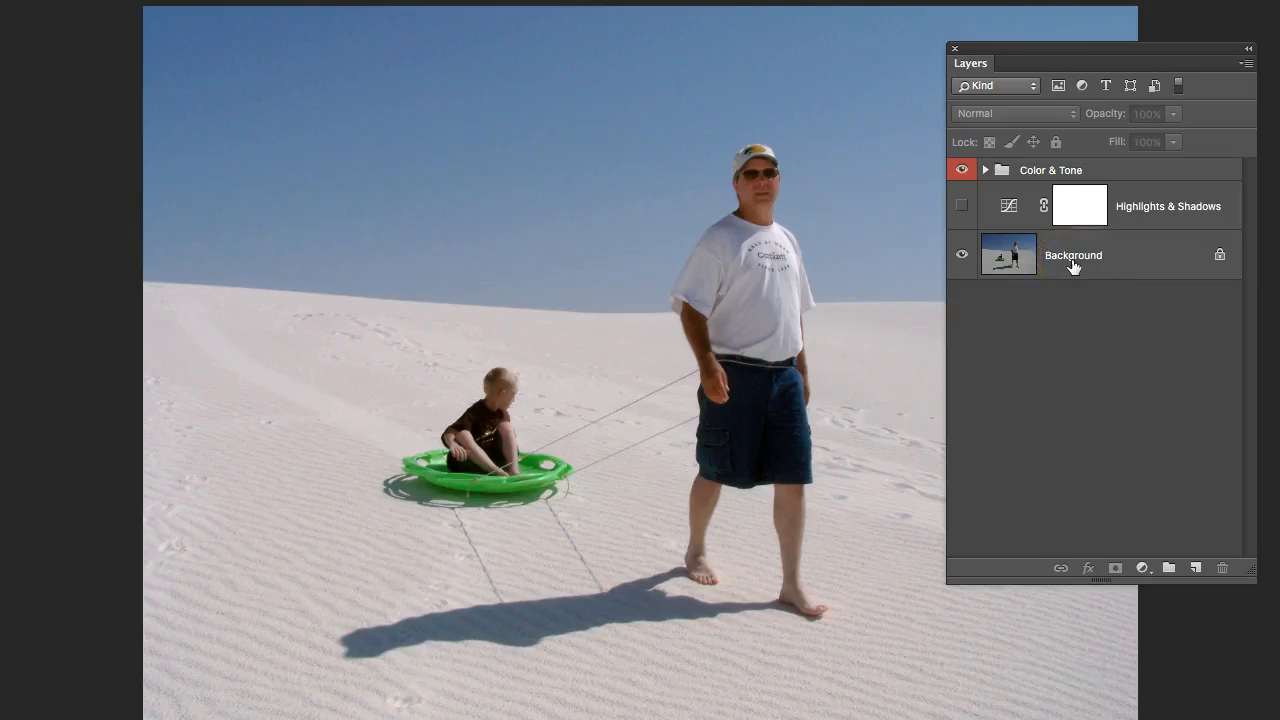
right_click(1136, 261)
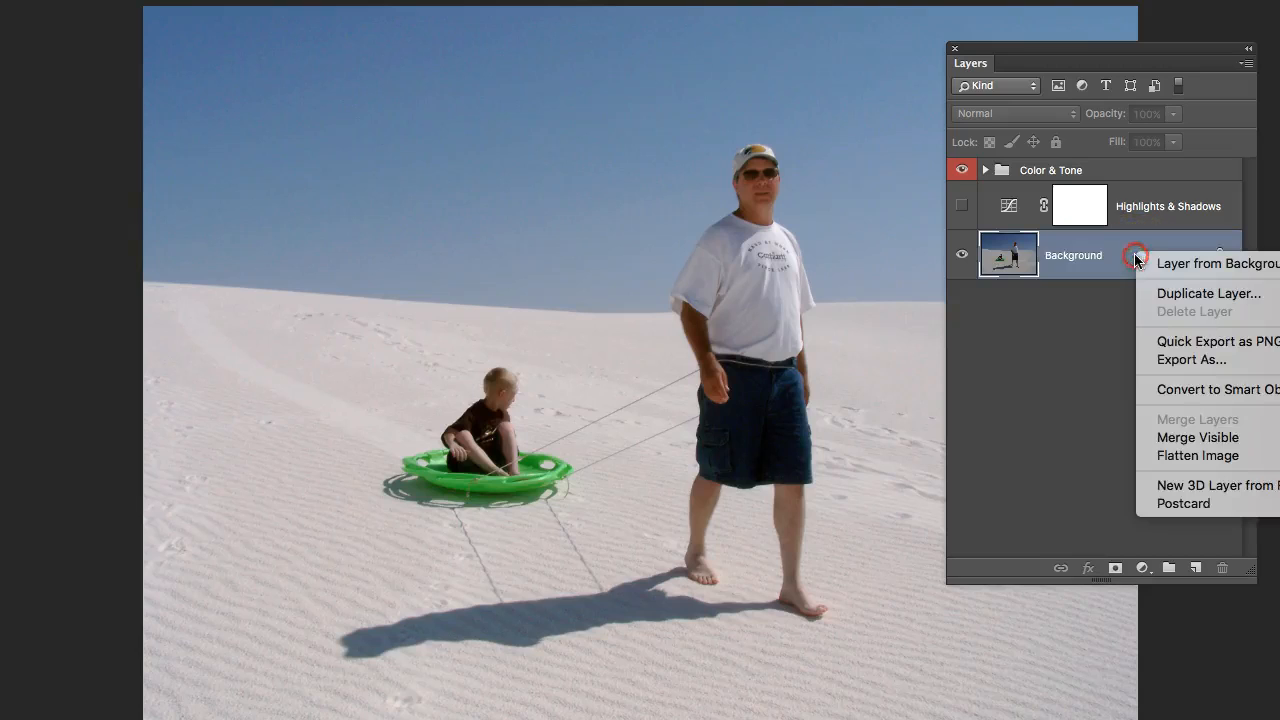
left_click(1168, 294)
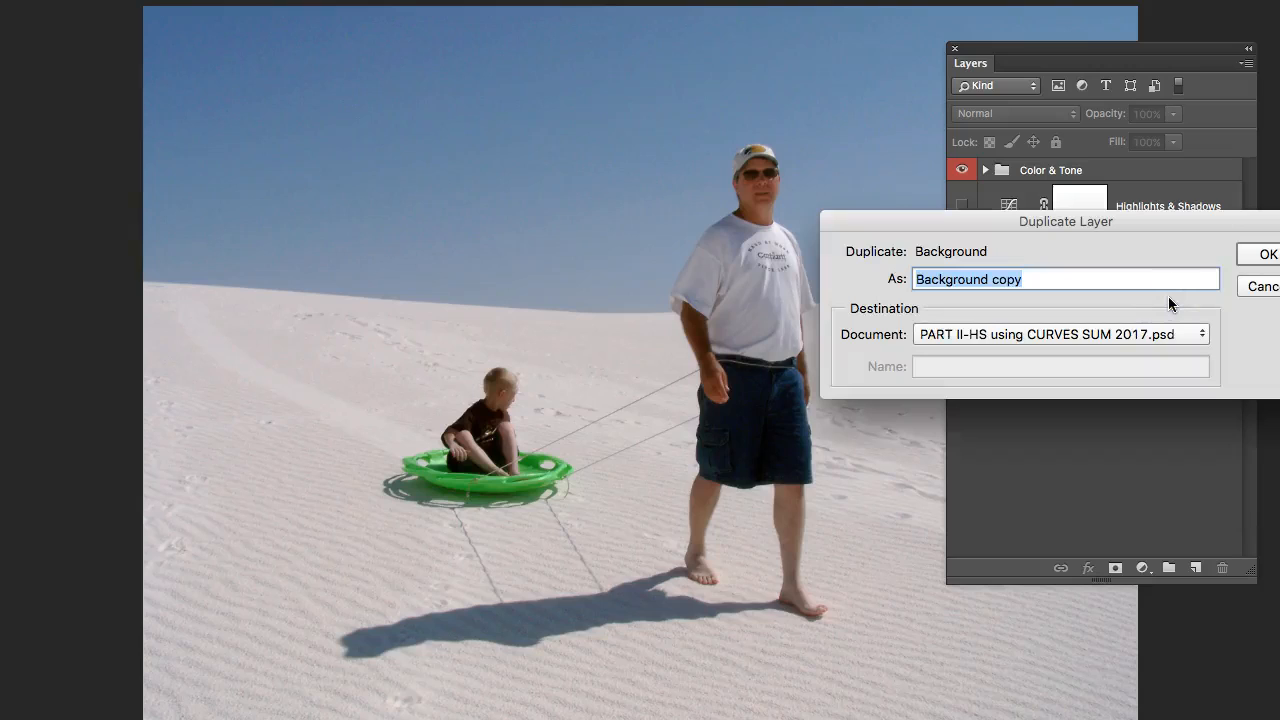
type("Du")
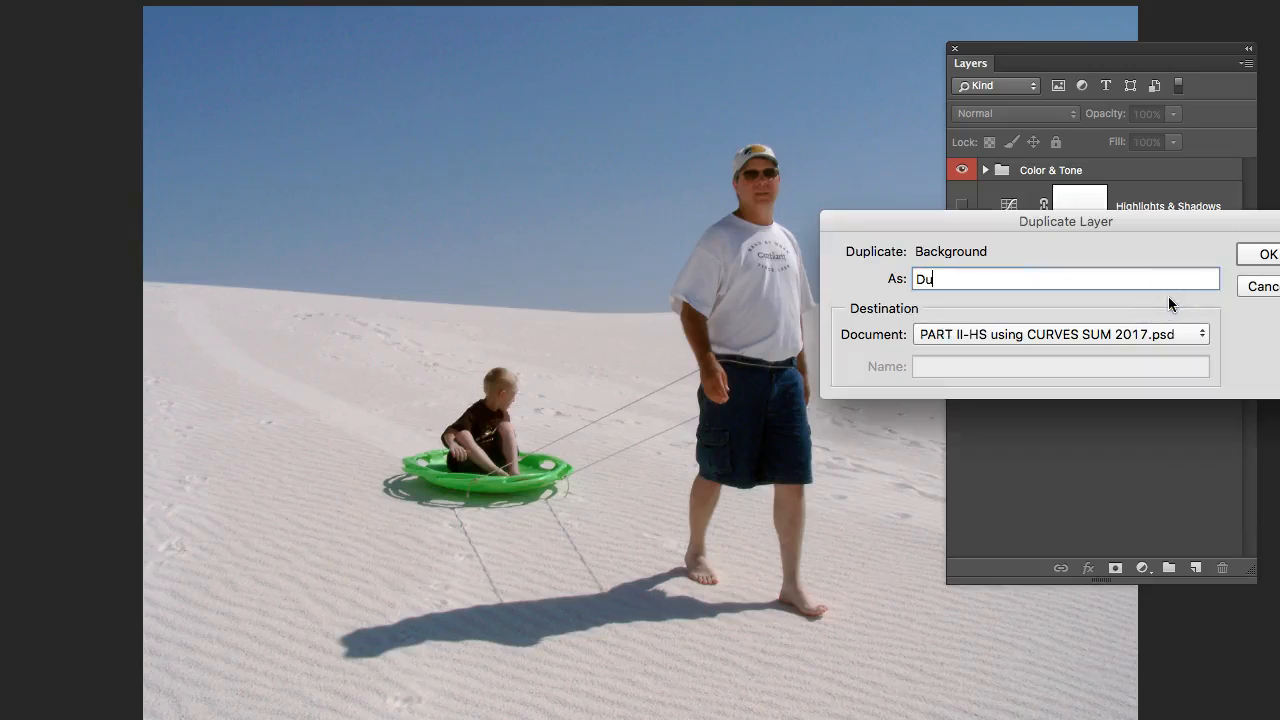
type("plicate")
left_click(1185, 337)
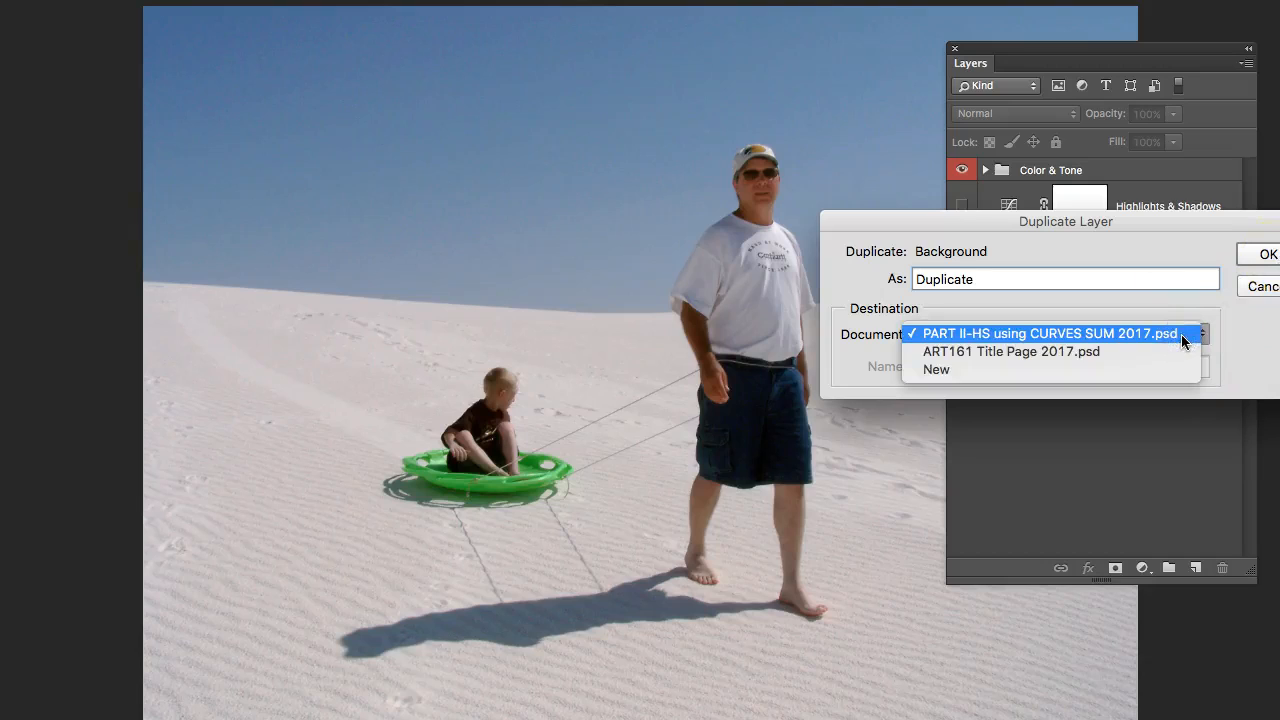
left_click(1262, 329)
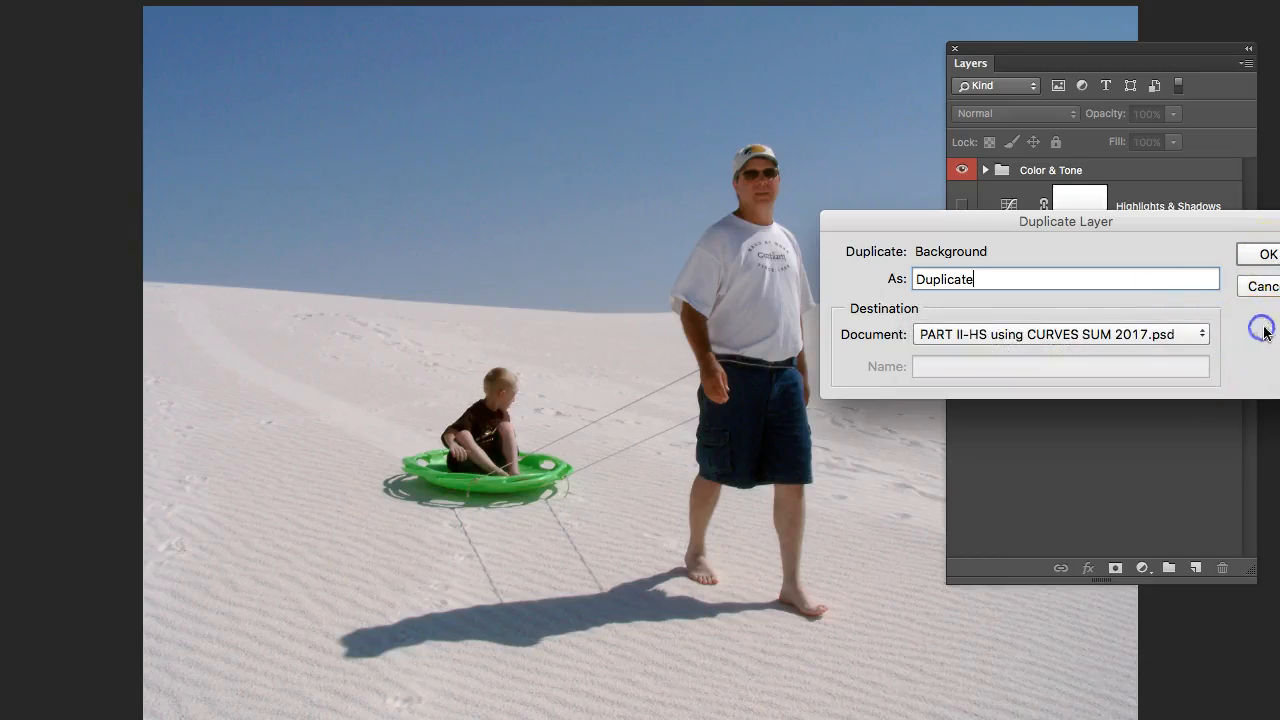
left_click(1275, 258)
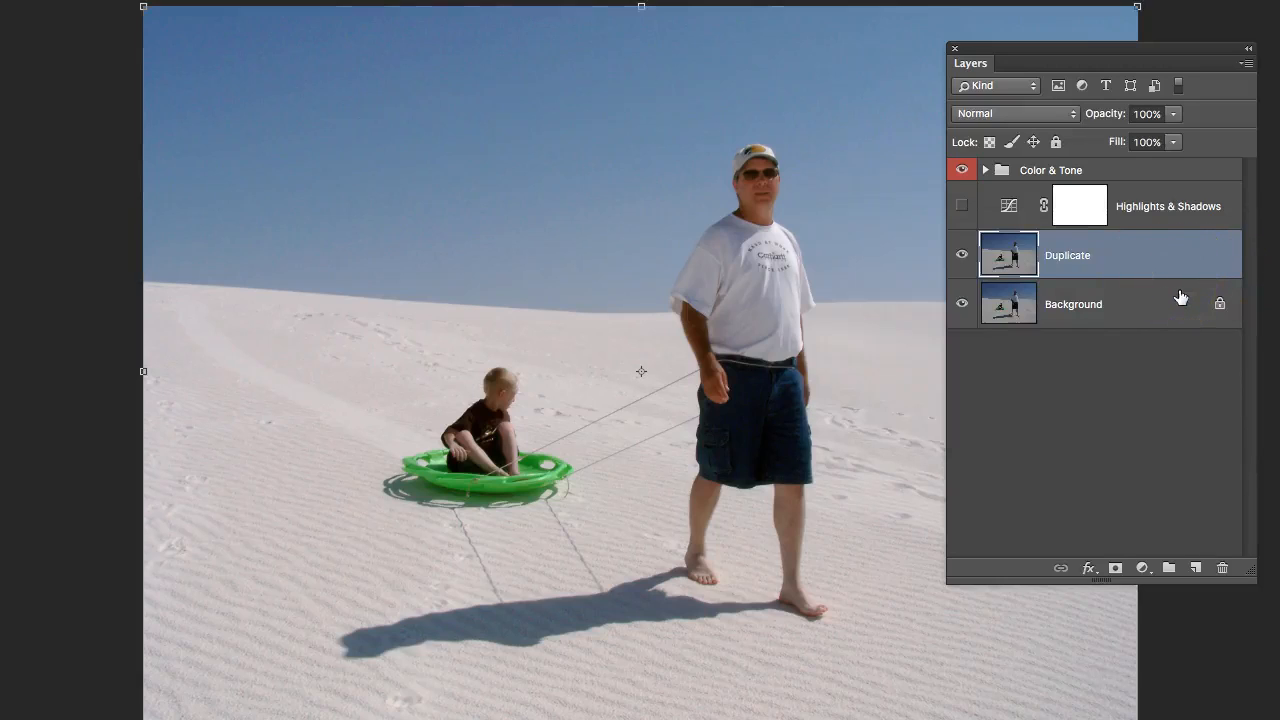
Convert the Duplicate layer to a smart object.
left_click(1157, 277)
right_click(1128, 262)
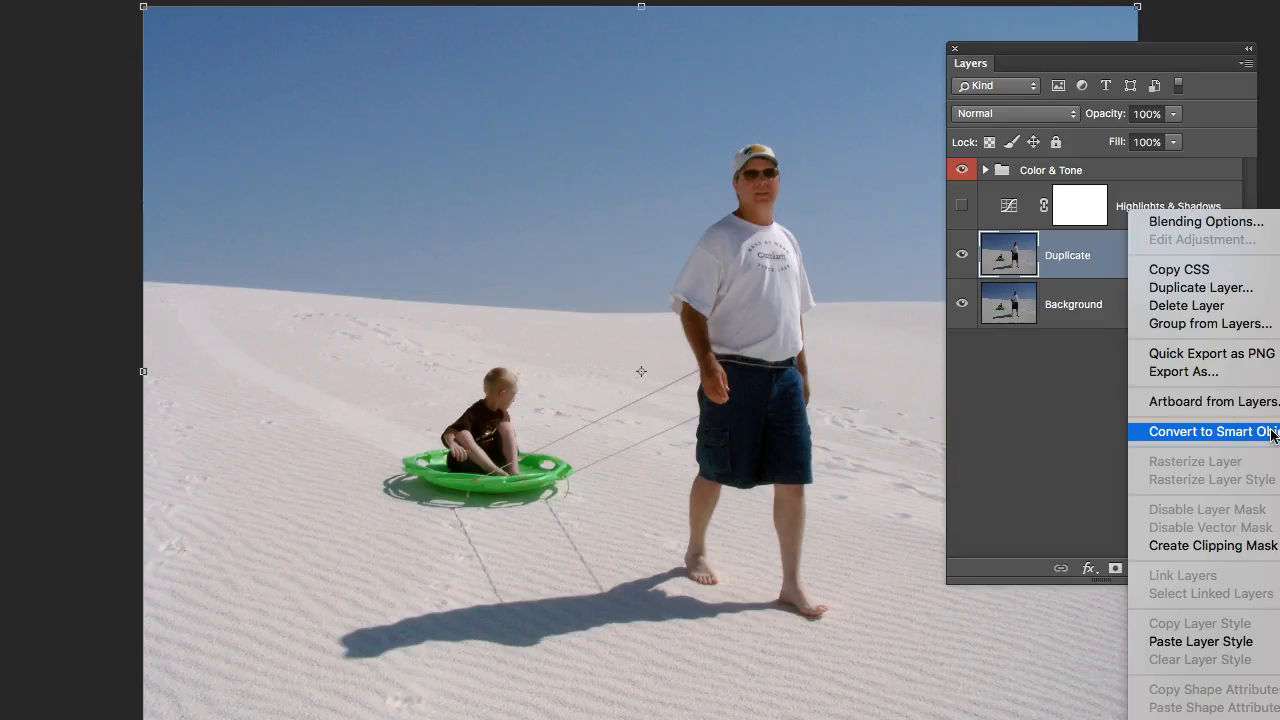
left_click(1272, 434)
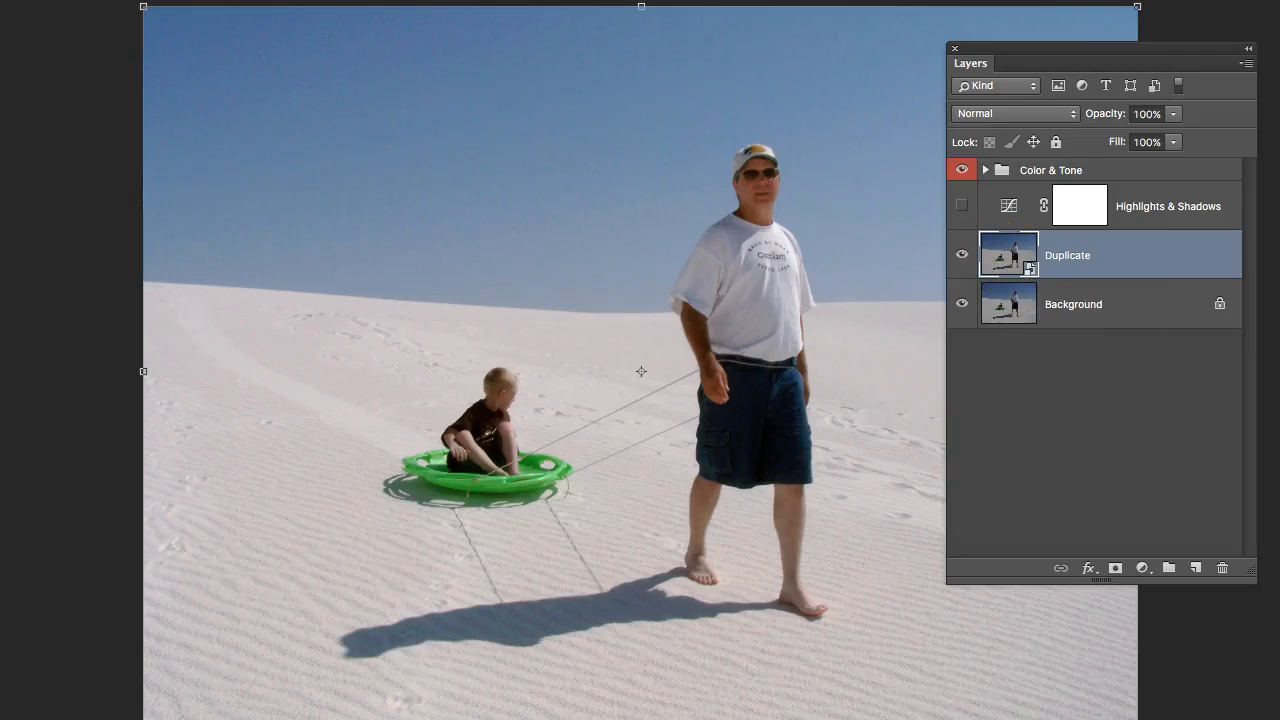
key("b")
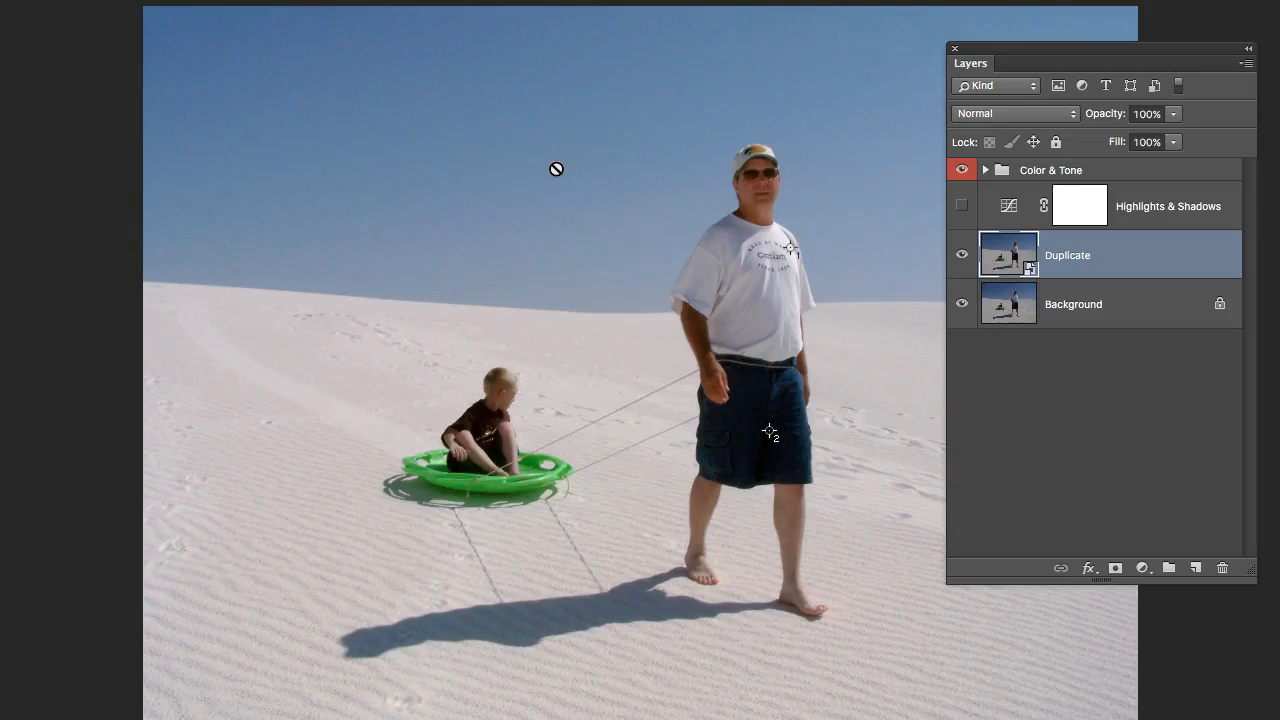
left_click(1069, 251)
right_click(1167, 247)
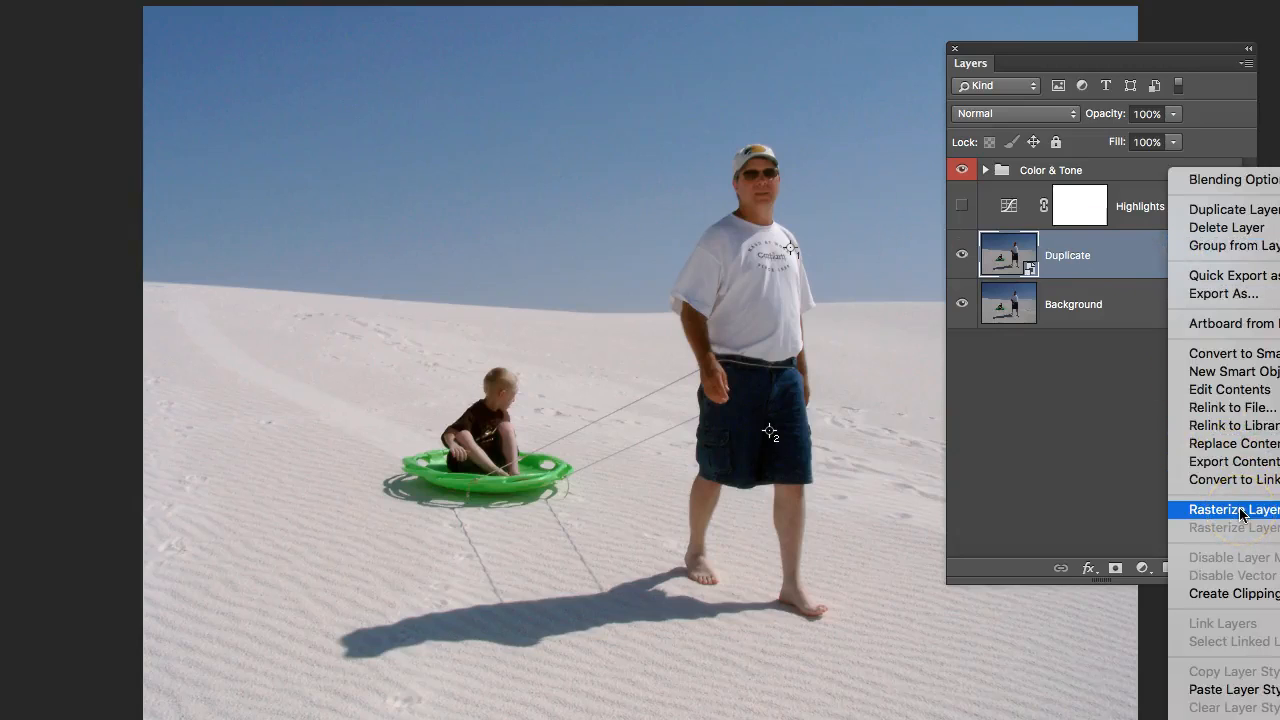
left_click(1108, 258)
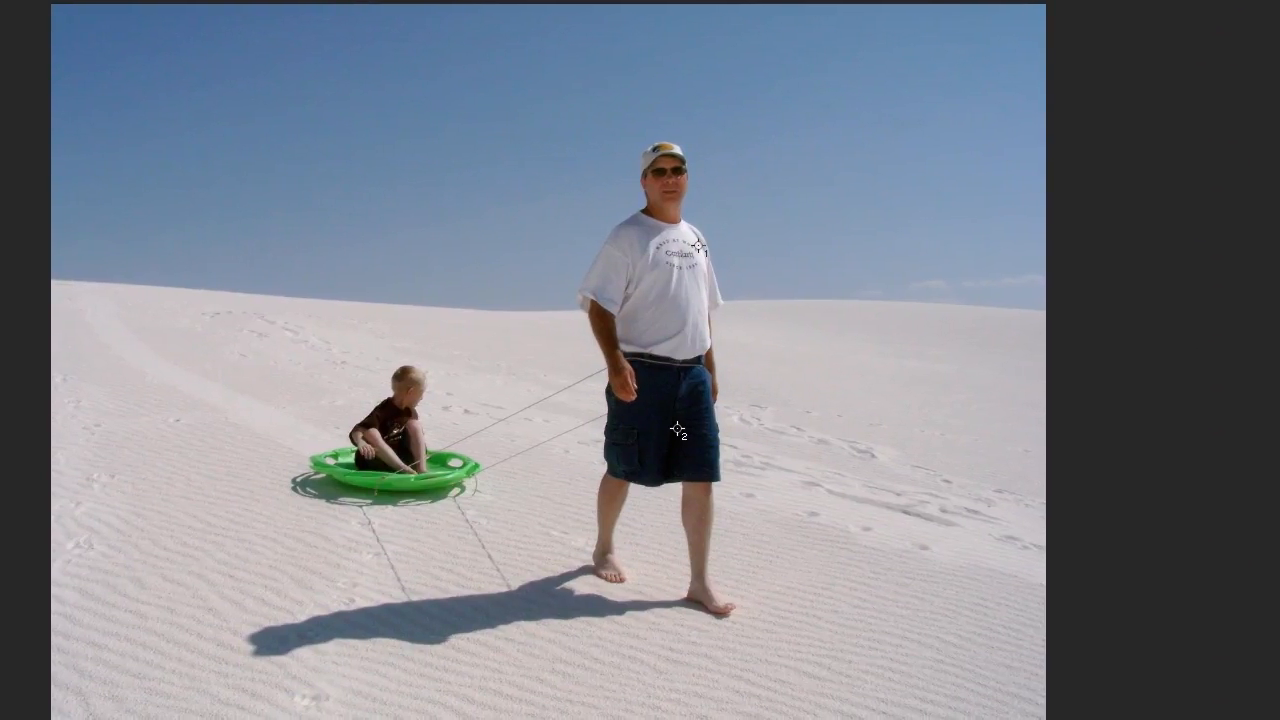
key("F7")
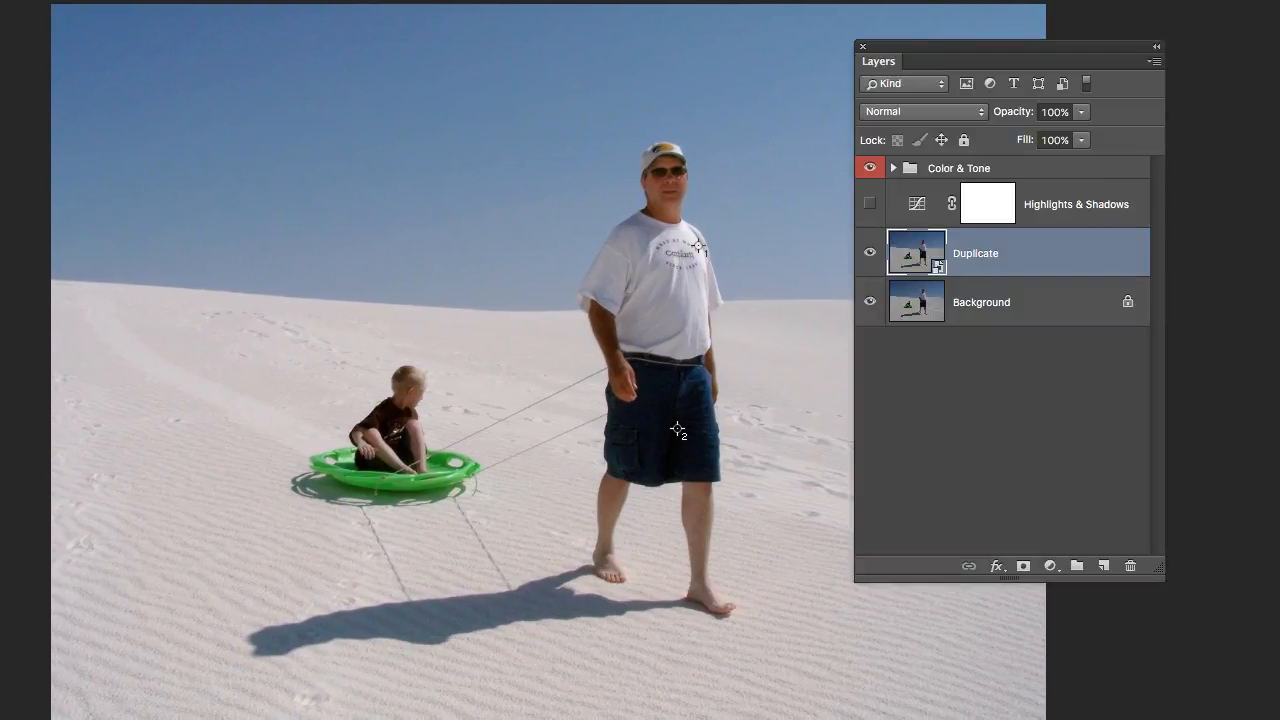
right_click(986, 250)
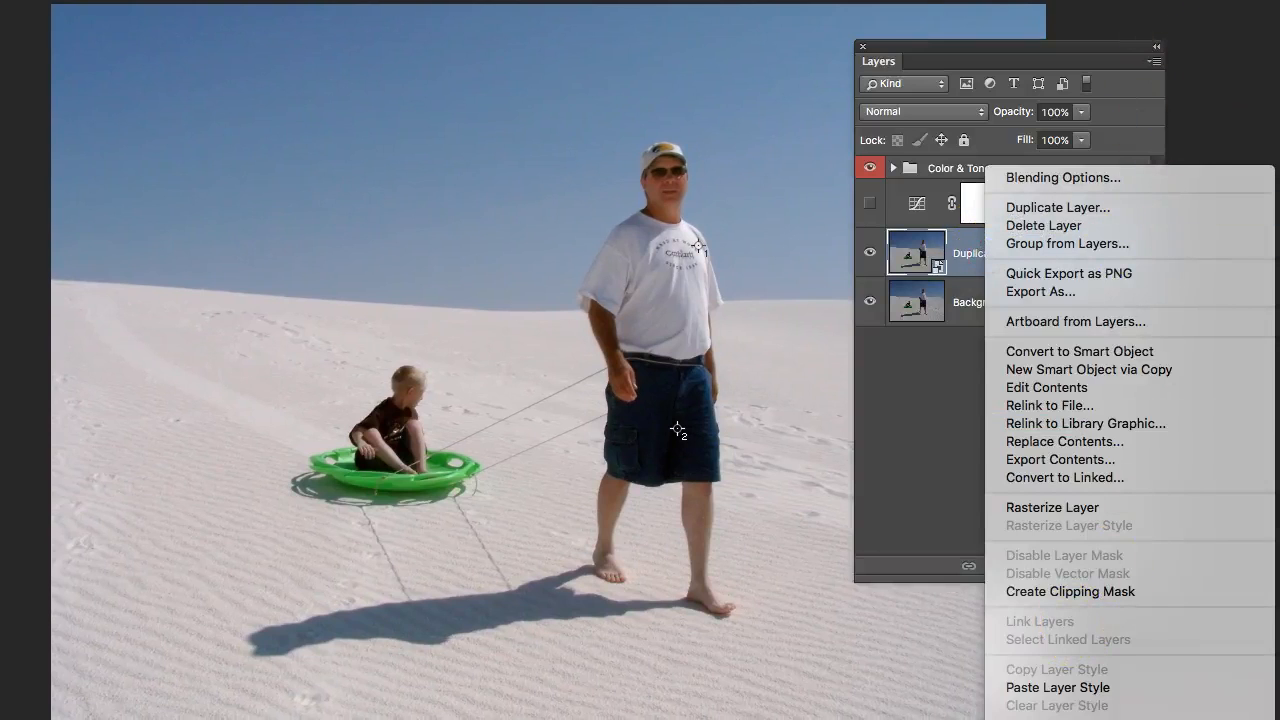
key("Escape")
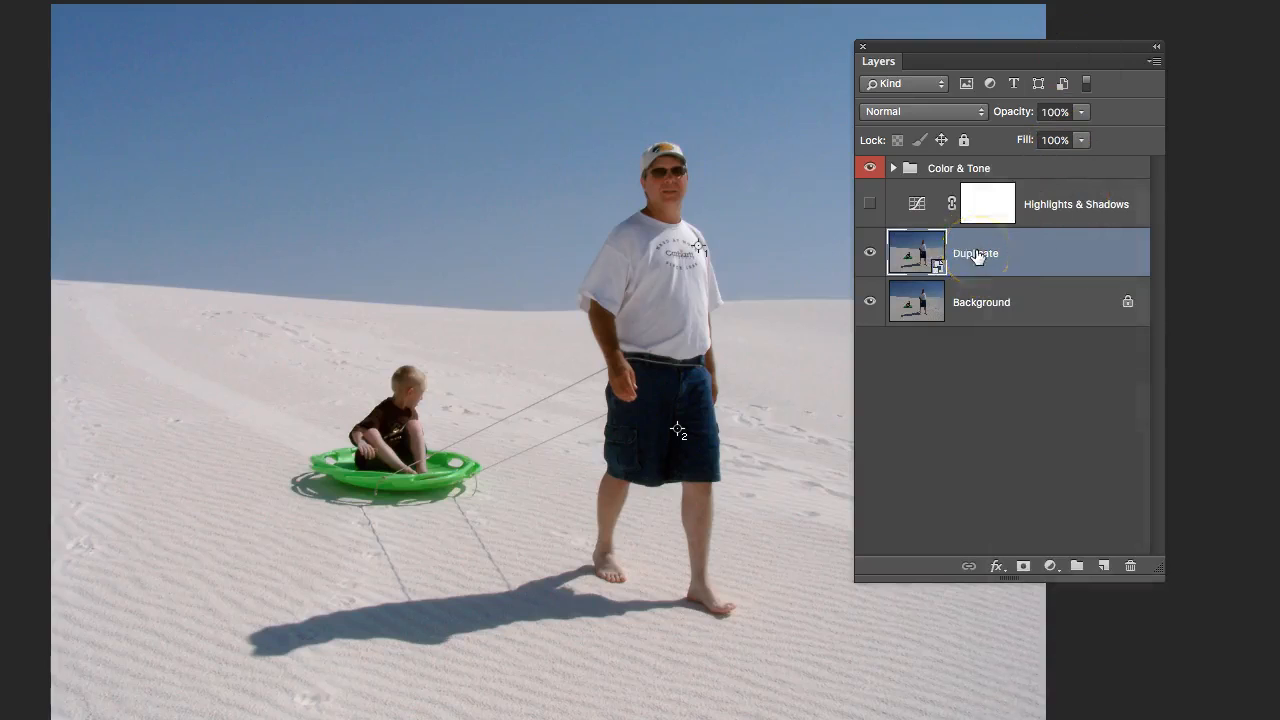
key("Tab")
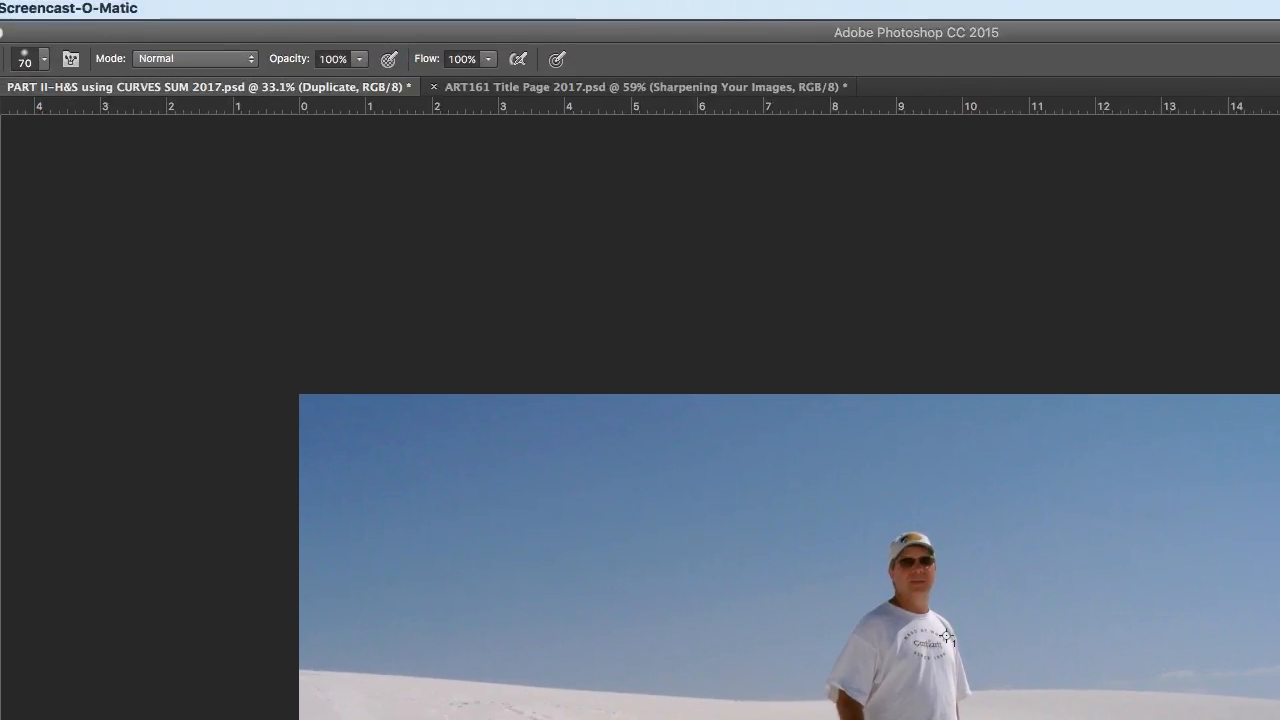
key("Tab")
left_click(946, 636)
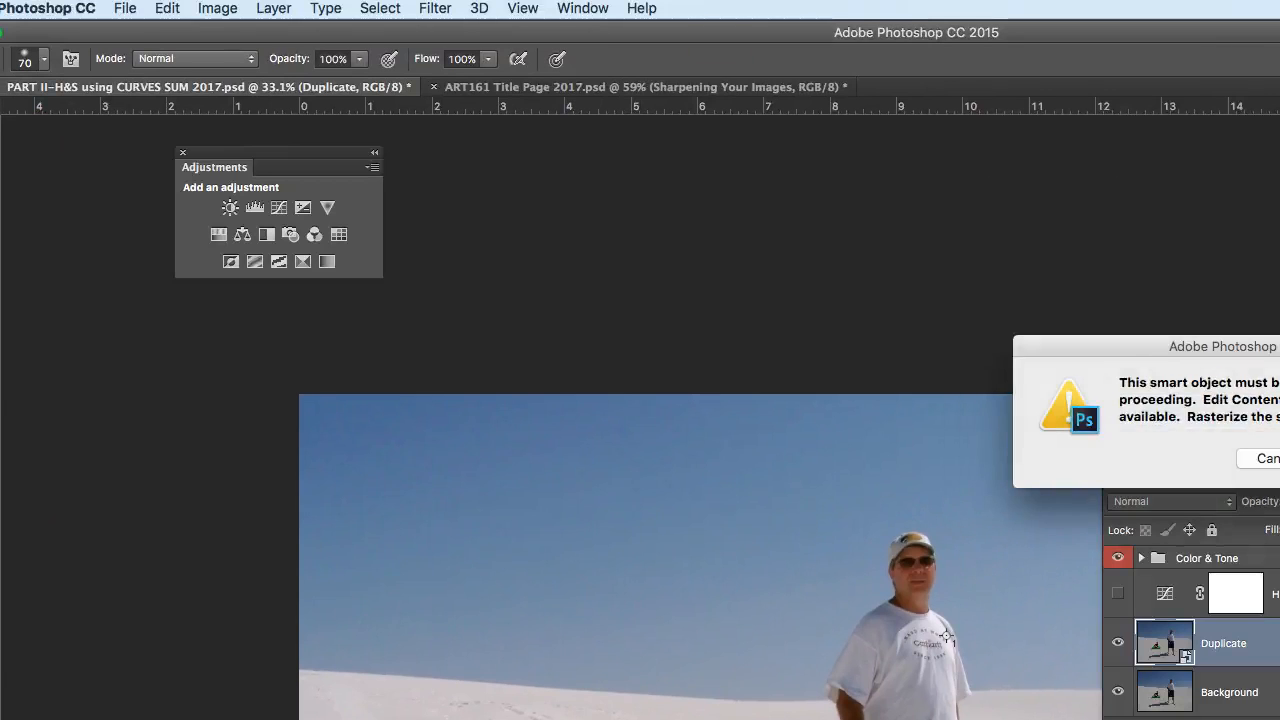
key("Escape")
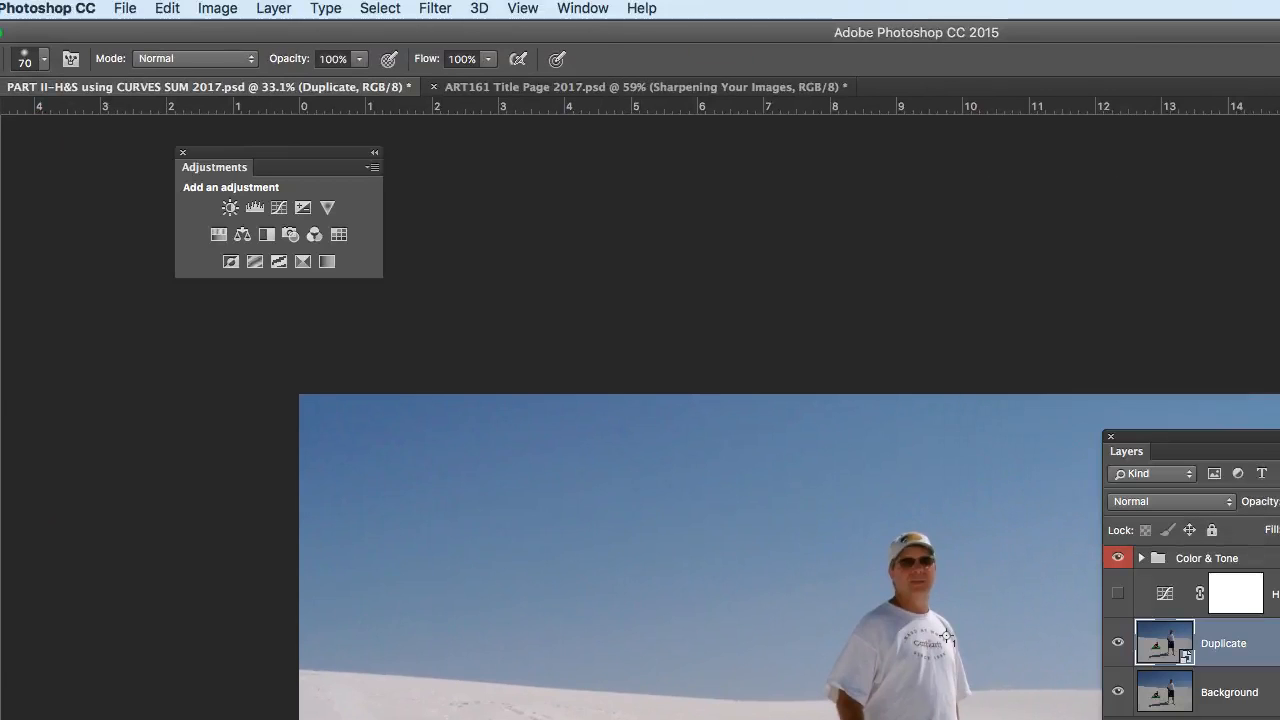
Open the Unsharp Mask filter for the Duplicate layer, frame the man's head in its preview and move the dialog clear of the Layers panel.
left_click(441, 10)
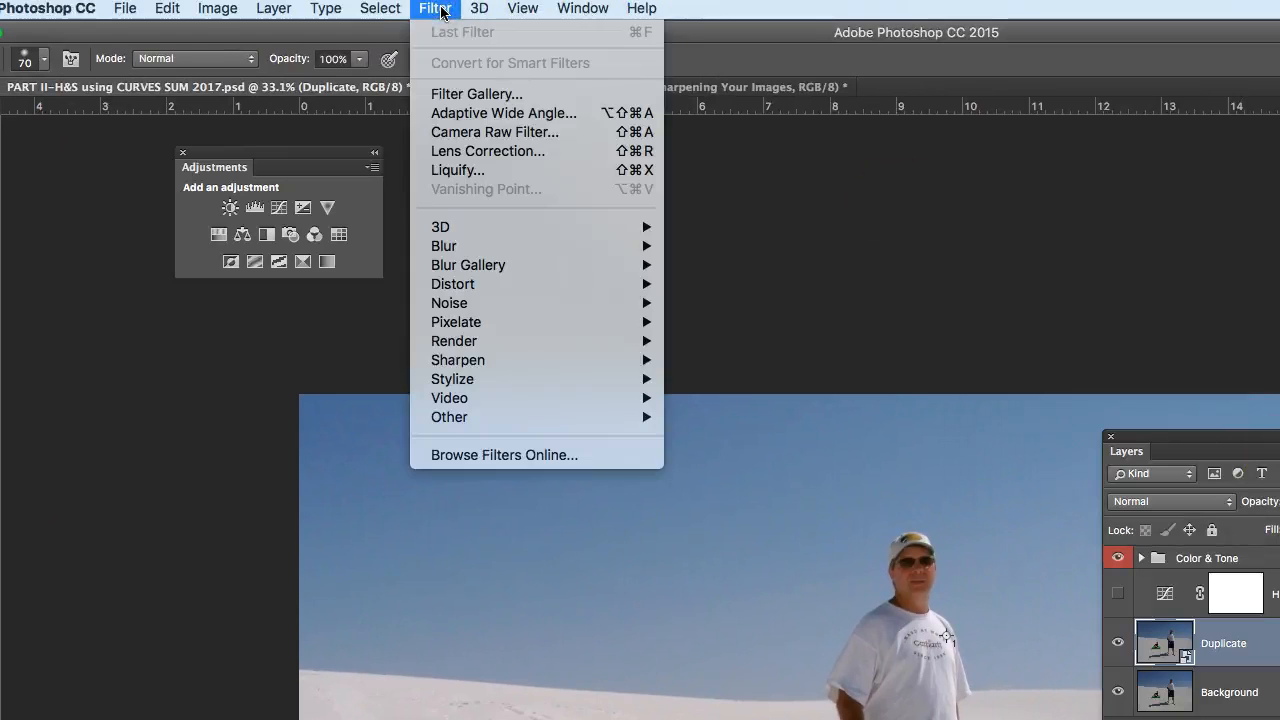
mouse_move(480, 360)
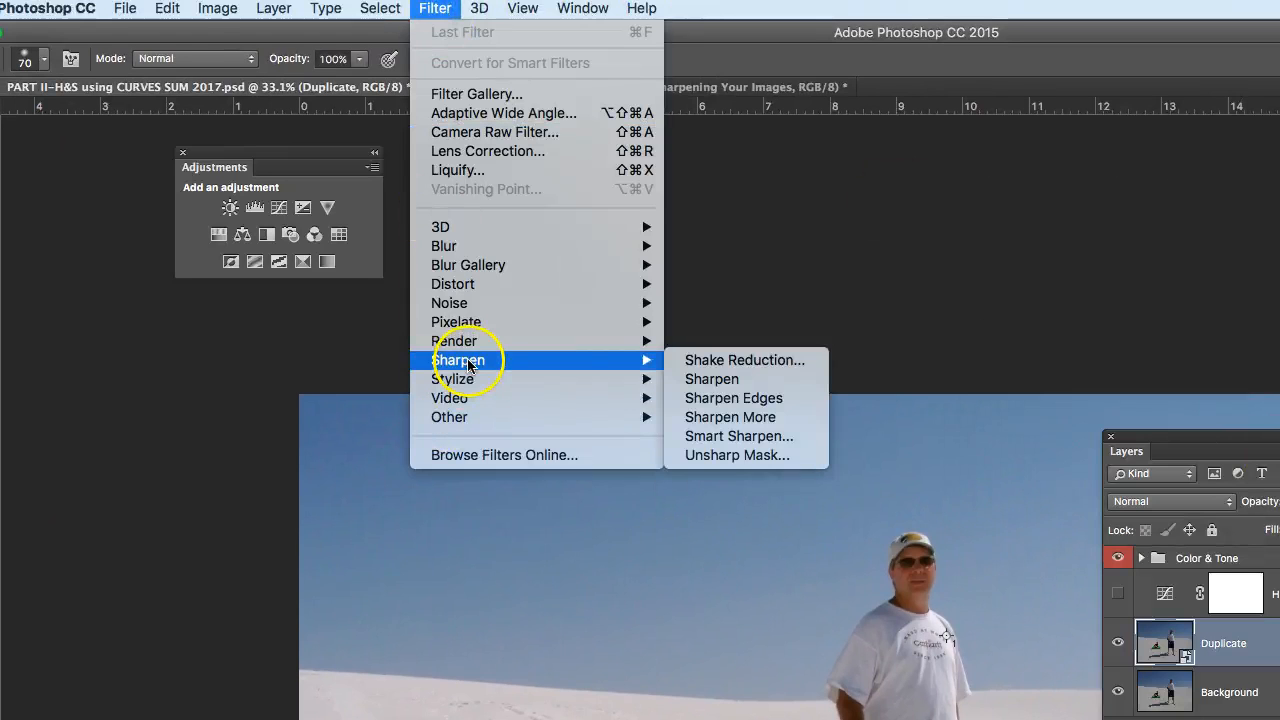
left_click(760, 458)
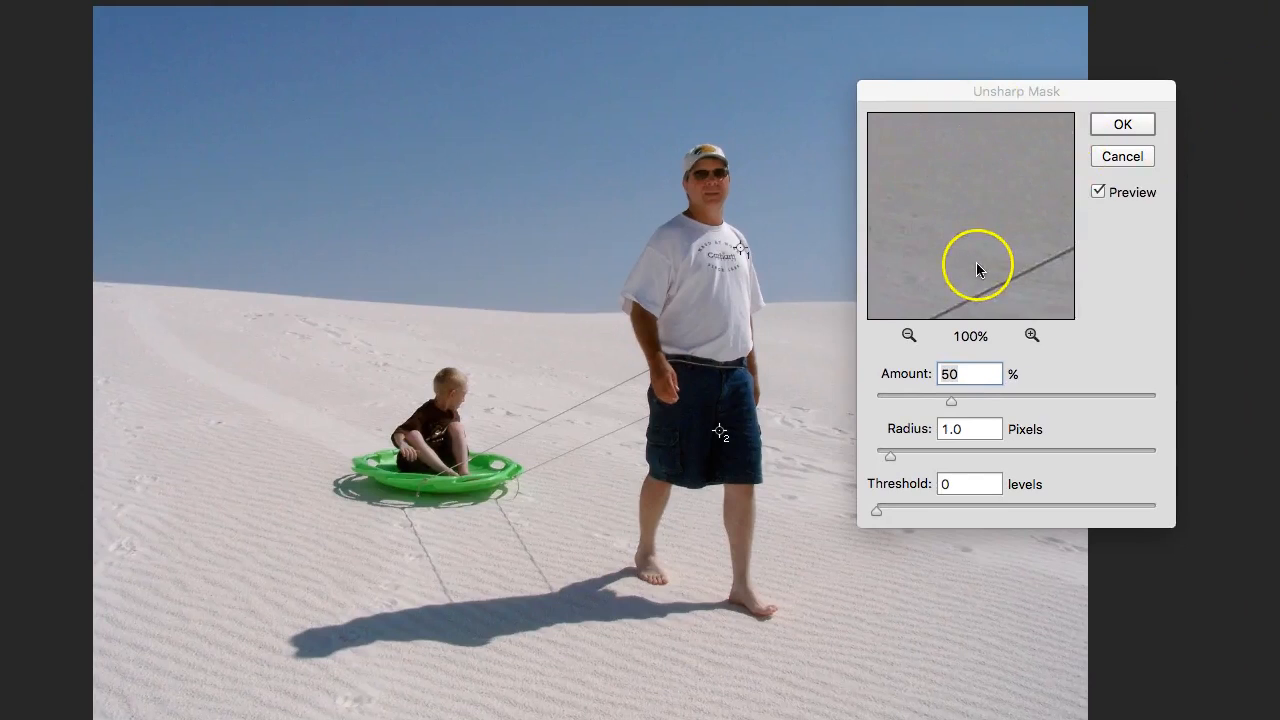
left_click(907, 336)
left_click(903, 337)
left_click_drag(1031, 200, 903, 229)
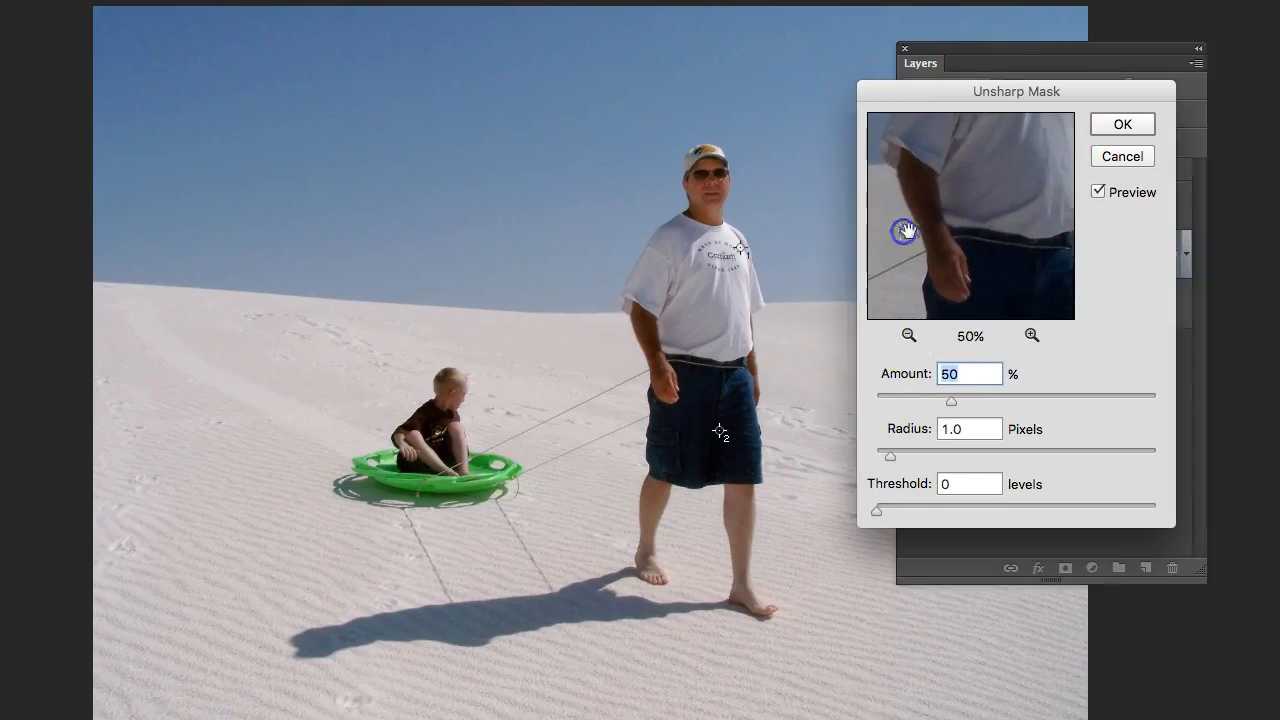
left_click_drag(1011, 186, 943, 277)
left_click_drag(977, 196, 1025, 295)
mouse_move(971, 229)
left_mouse_down()
mouse_move(1006, 214)
mouse_move(980, 251)
left_mouse_up()
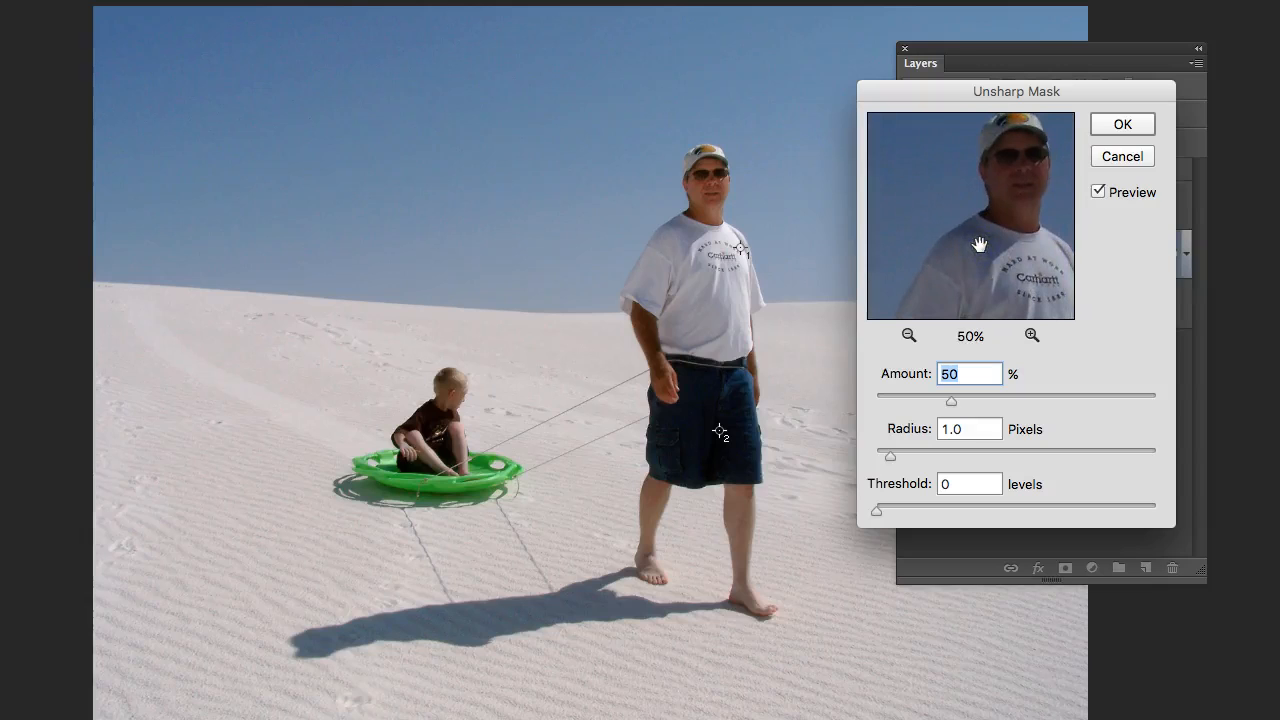
left_click_drag(1020, 243, 966, 266)
left_click_drag(1113, 91, 288, 30)
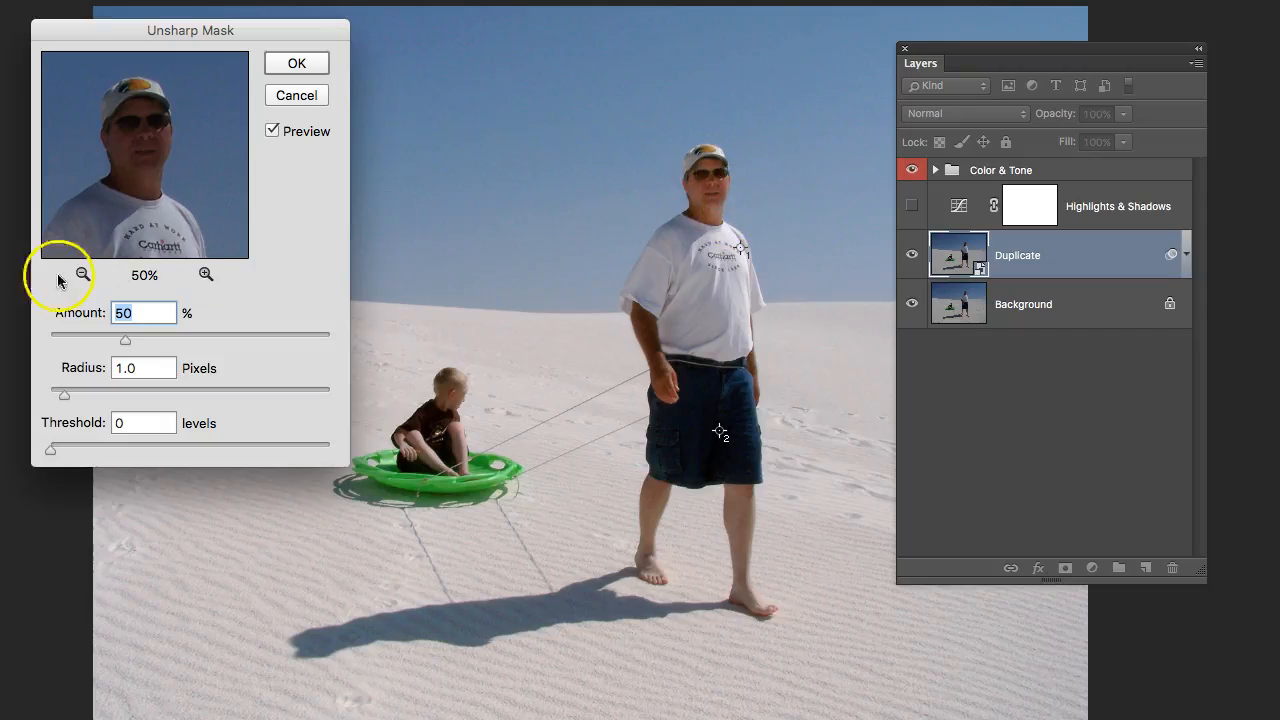
Magnify the Unsharp Mask preview to 100% and center it on the man's face.
left_click(205, 273)
left_click_drag(150, 209, 167, 210)
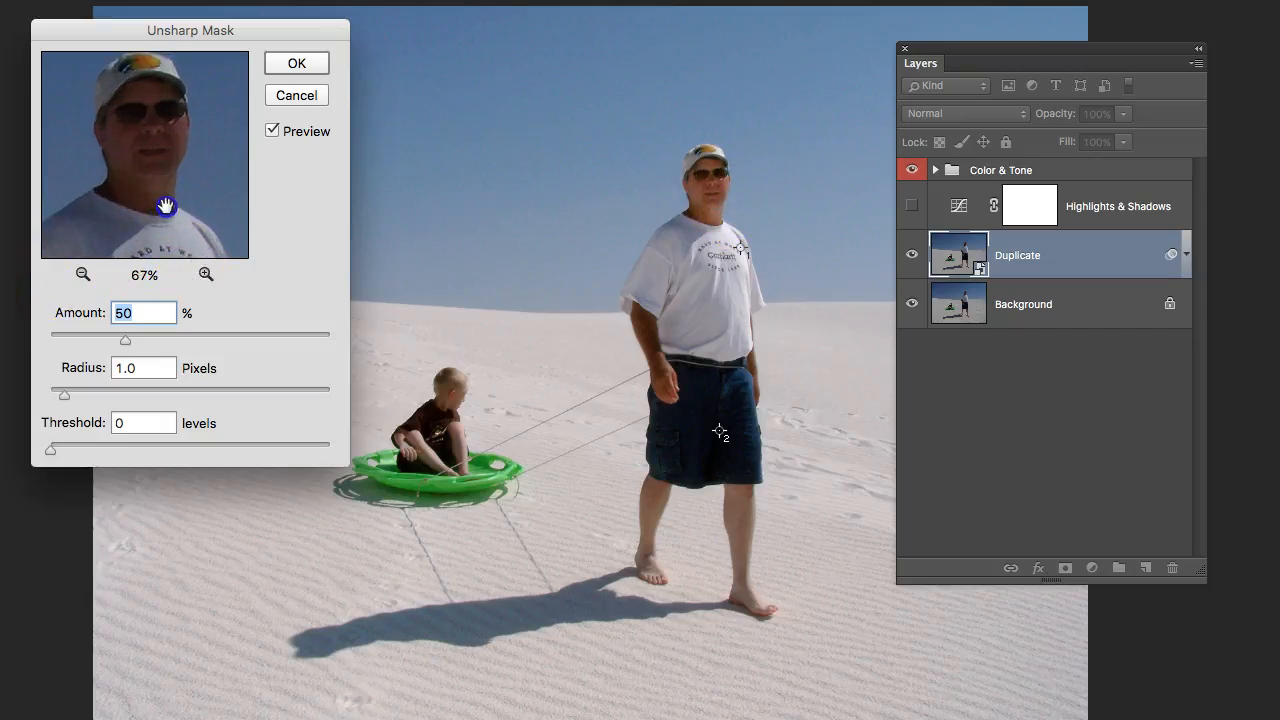
left_click(206, 274)
left_click_drag(203, 166, 204, 203)
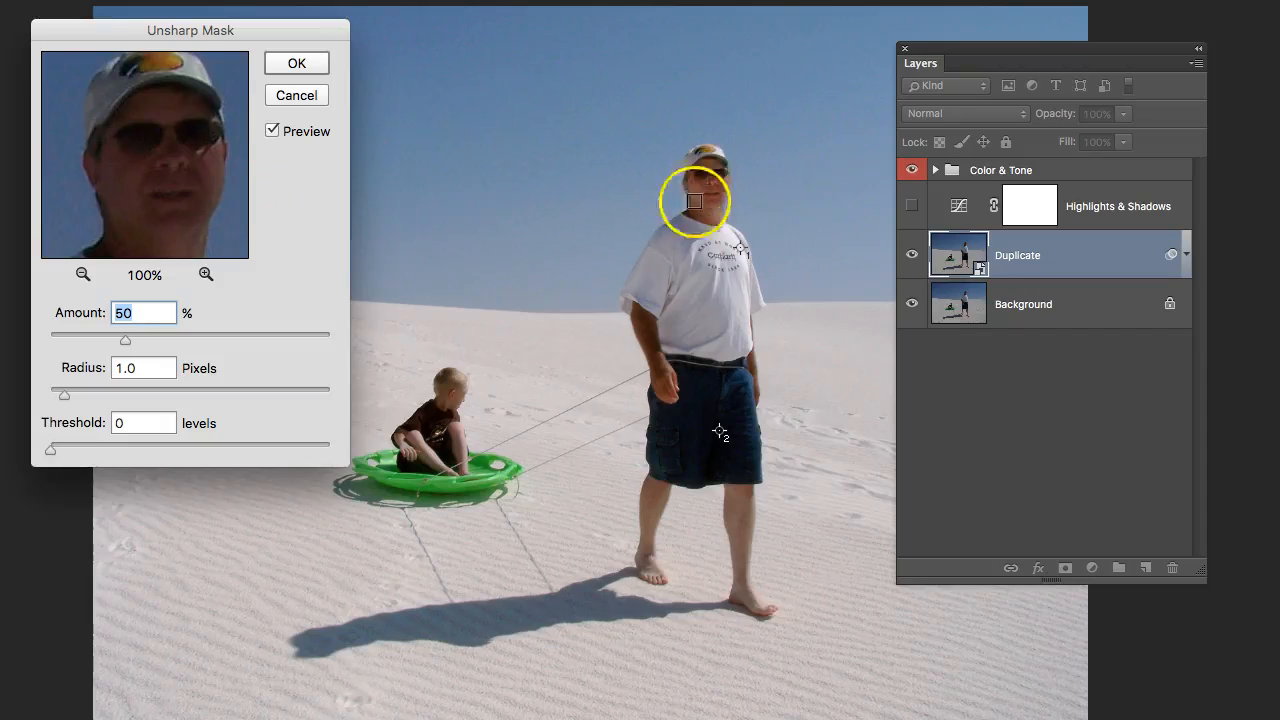
left_click_drag(138, 161, 136, 180)
left_click(160, 177)
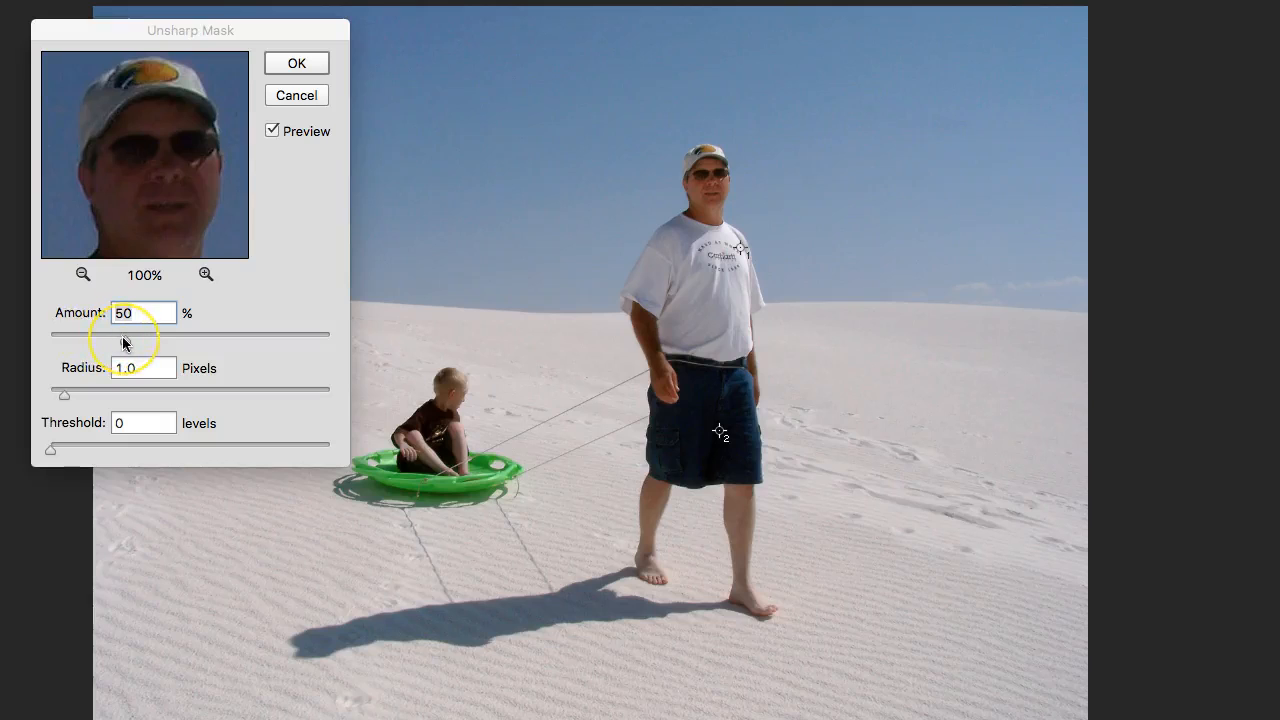
Raise the Unsharp Mask amount to 109% and check the sharpening on the man in the image.
left_click_drag(123, 342, 208, 340)
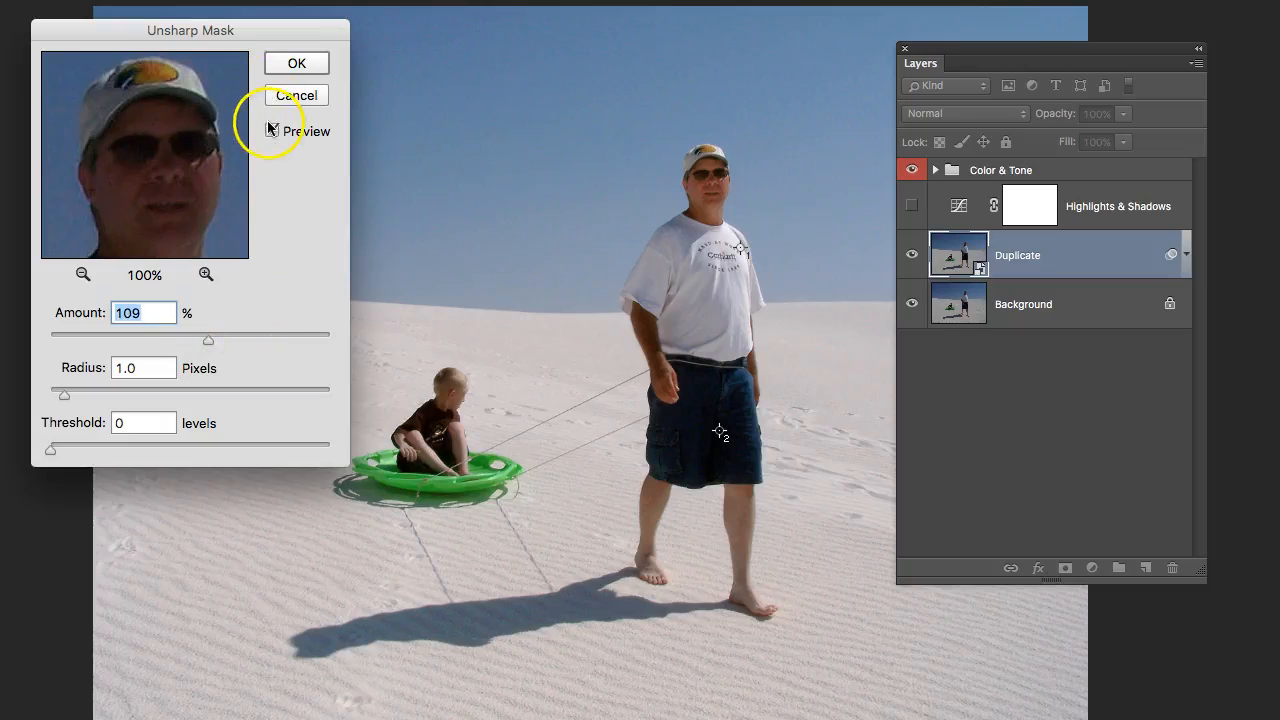
left_click(722, 220)
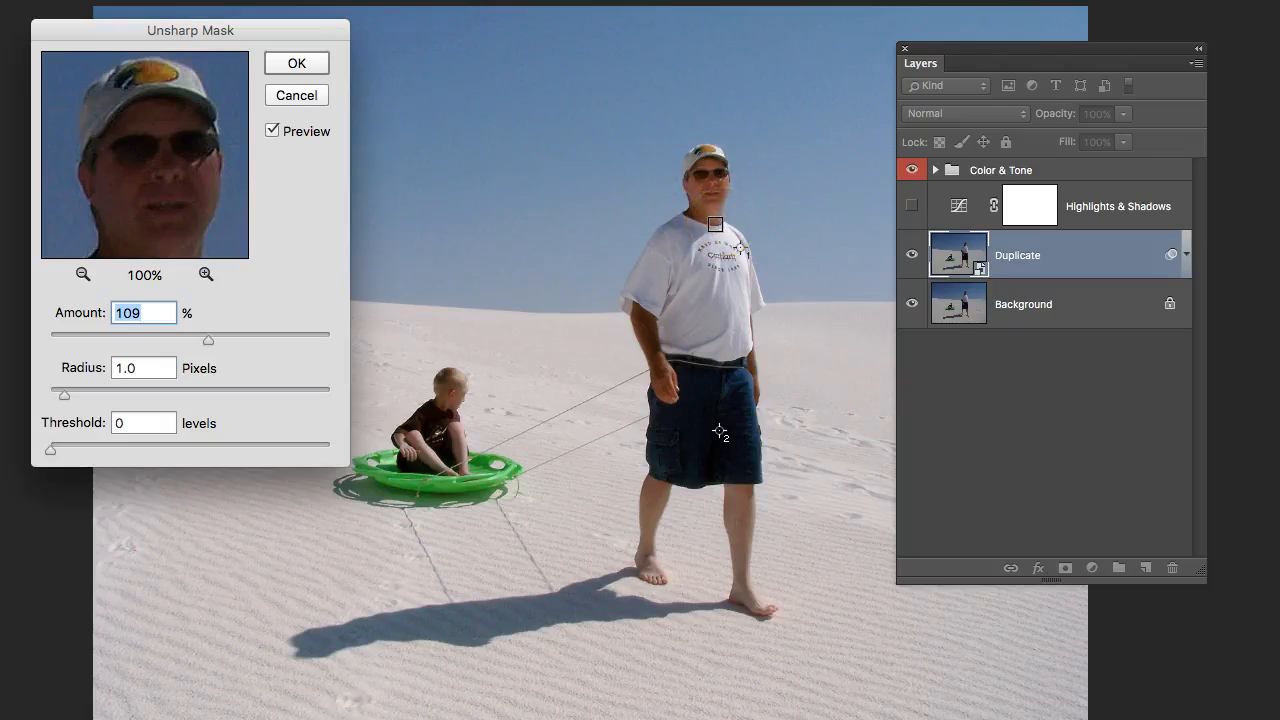
scroll(715, 223, "up", 2)
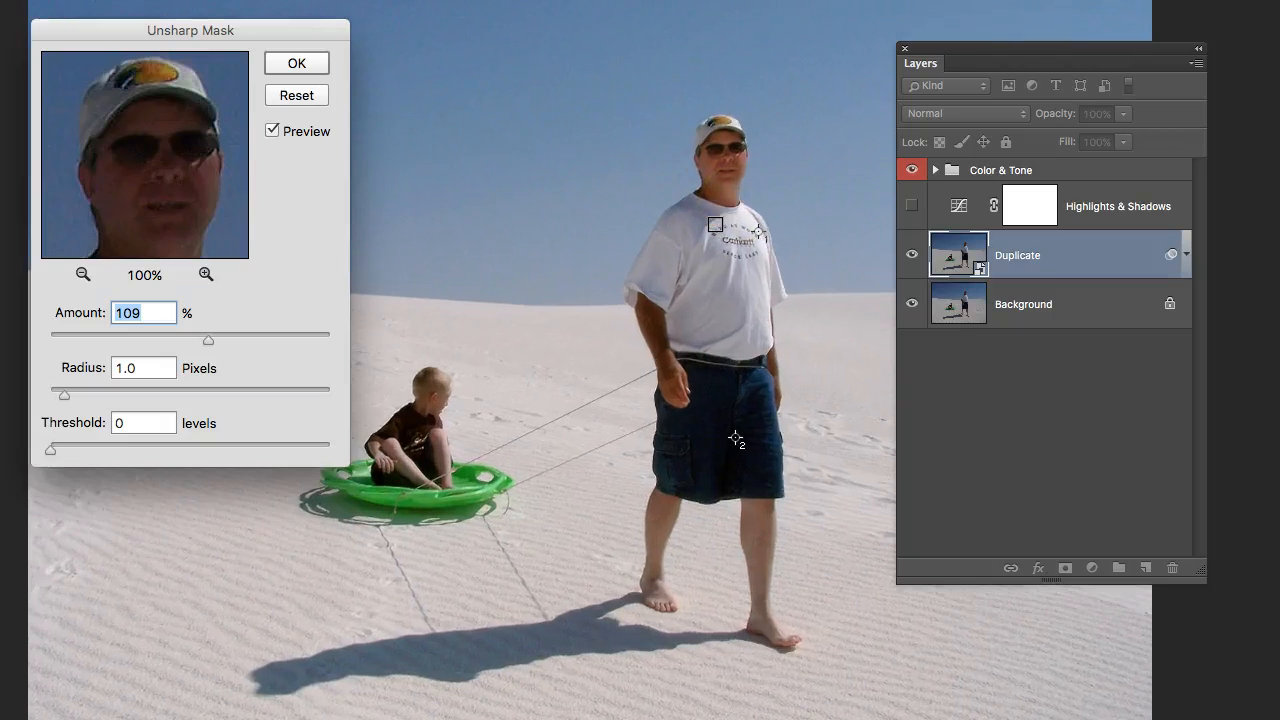
Enlarge the man in the image, test the Unsharp Mask amount at 500%, and settle it at 150%.
scroll(715, 224, "up", 3)
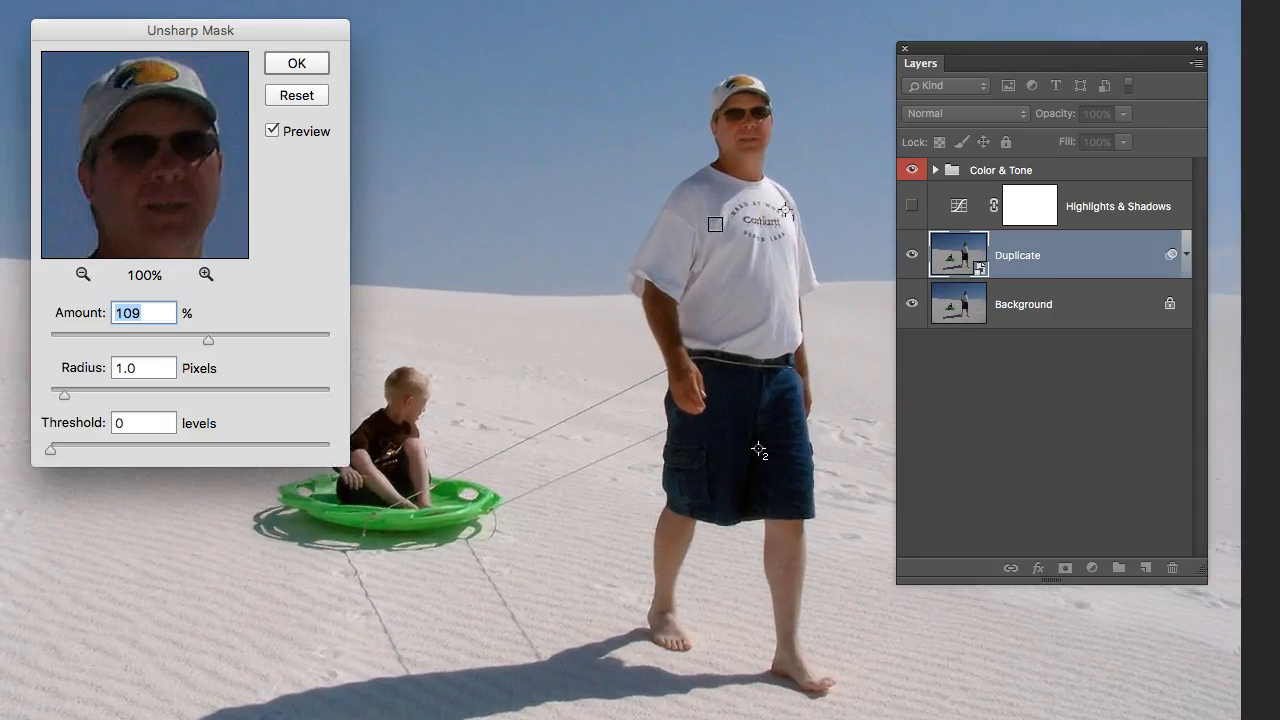
scroll(715, 224, "up", 4)
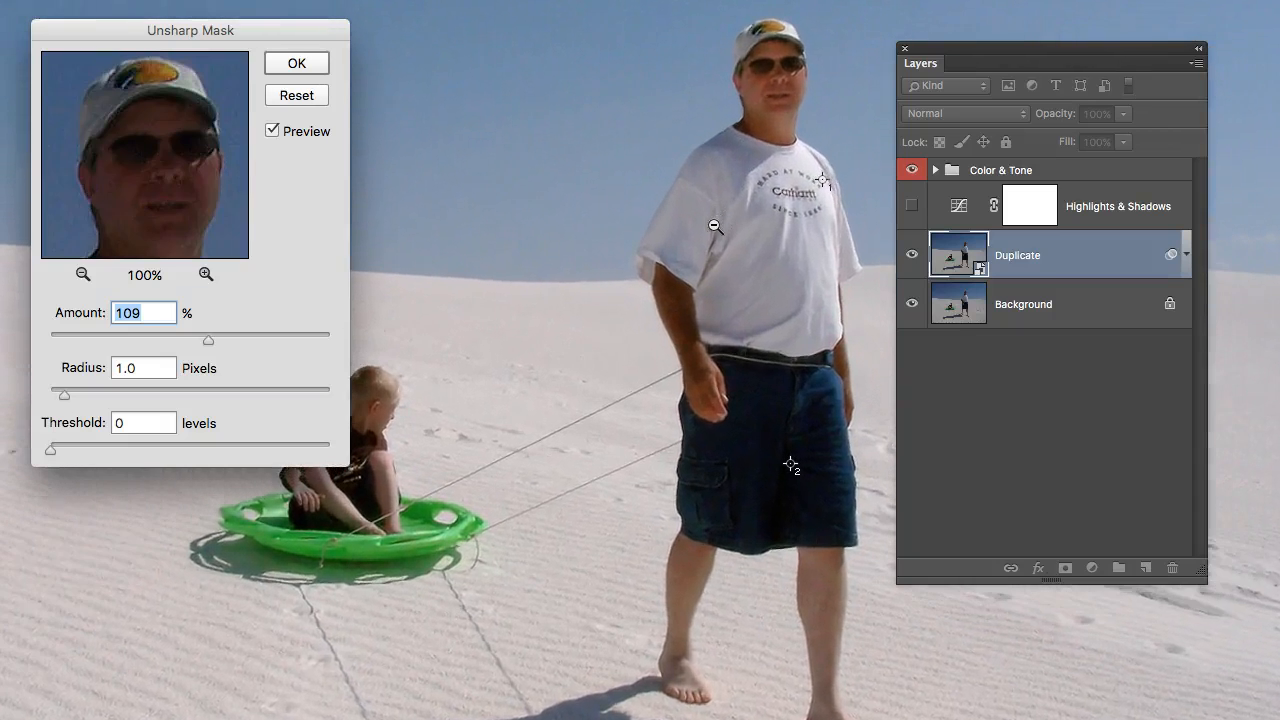
scroll(715, 225, "up", 1)
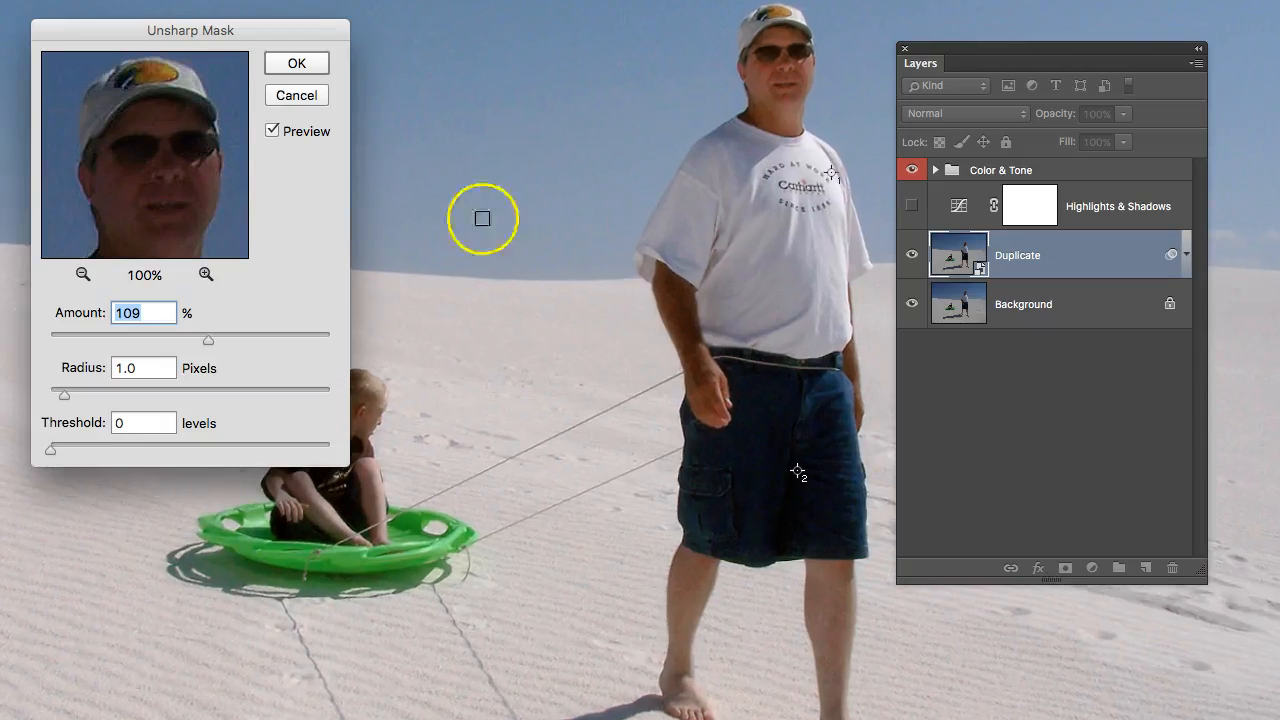
left_click_drag(207, 344, 343, 347)
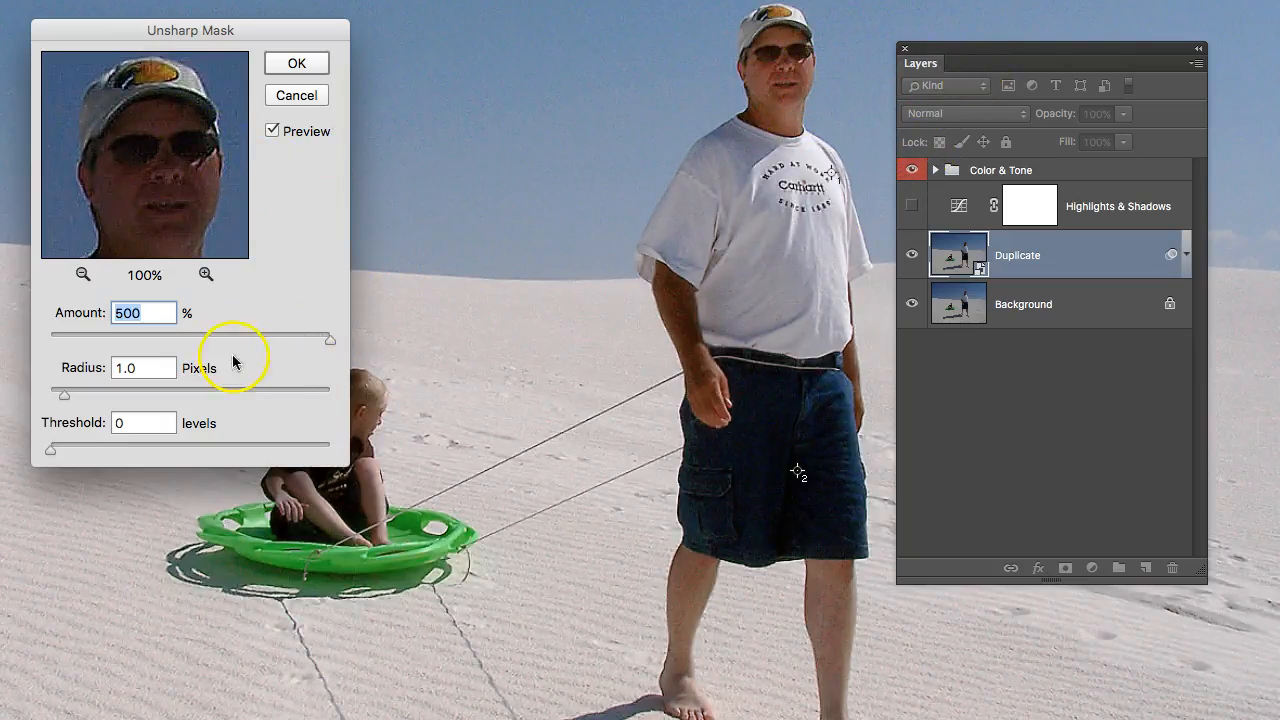
left_click_drag(330, 345, 271, 345)
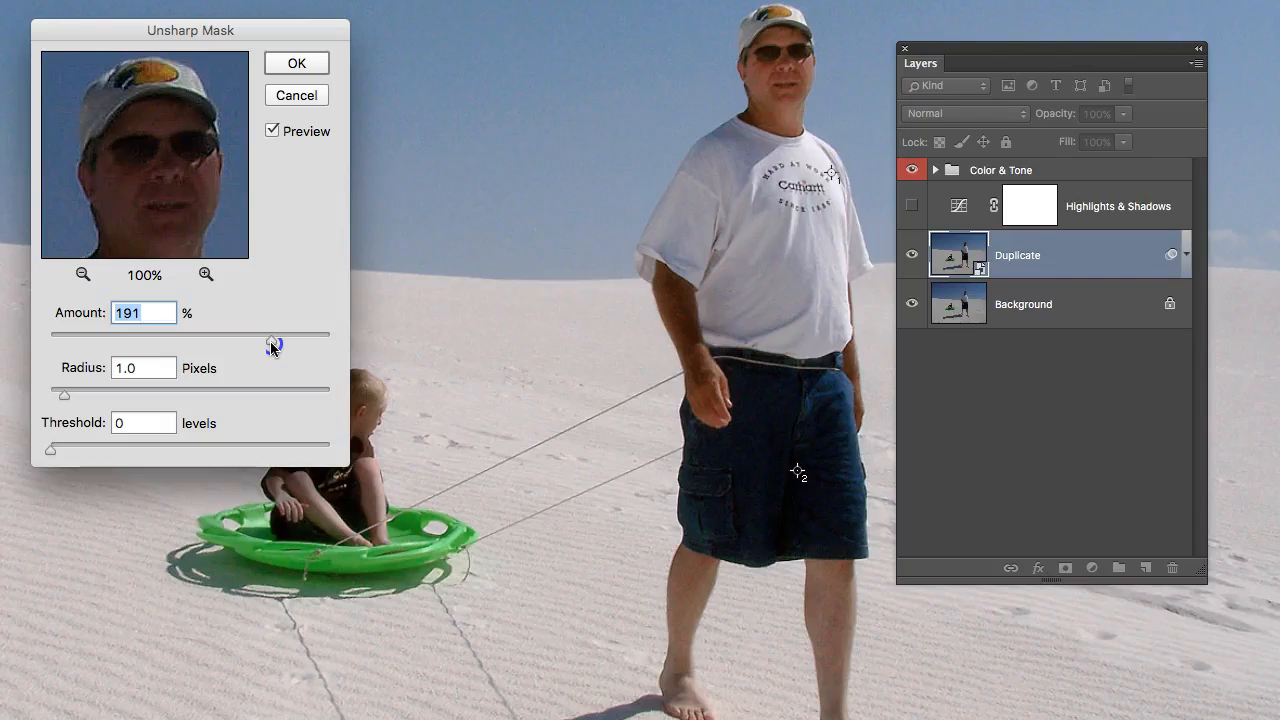
left_click_drag(270, 341, 241, 347)
key("super+Tab")
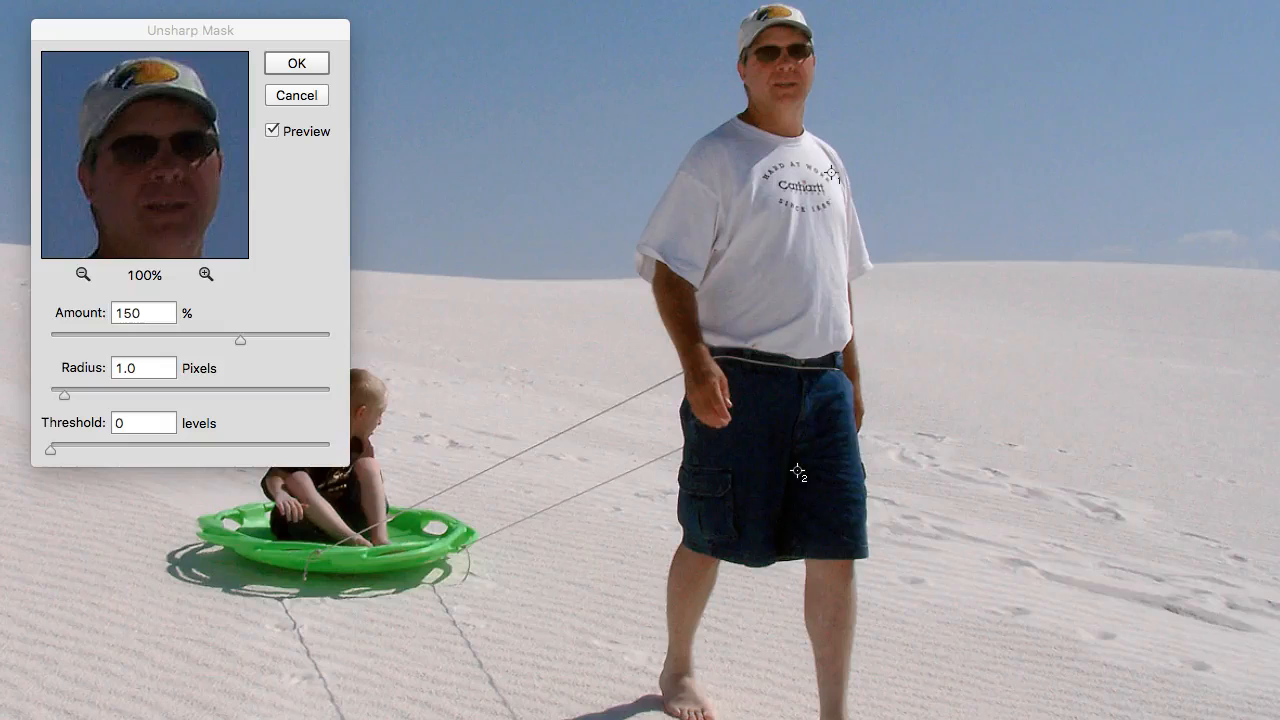
Try Unsharp Mask radii of 4.4, 18.6 and 5.9 pixels, checking the edges around the man and his face.
left_click(64, 399)
left_click_drag(64, 399, 114, 400)
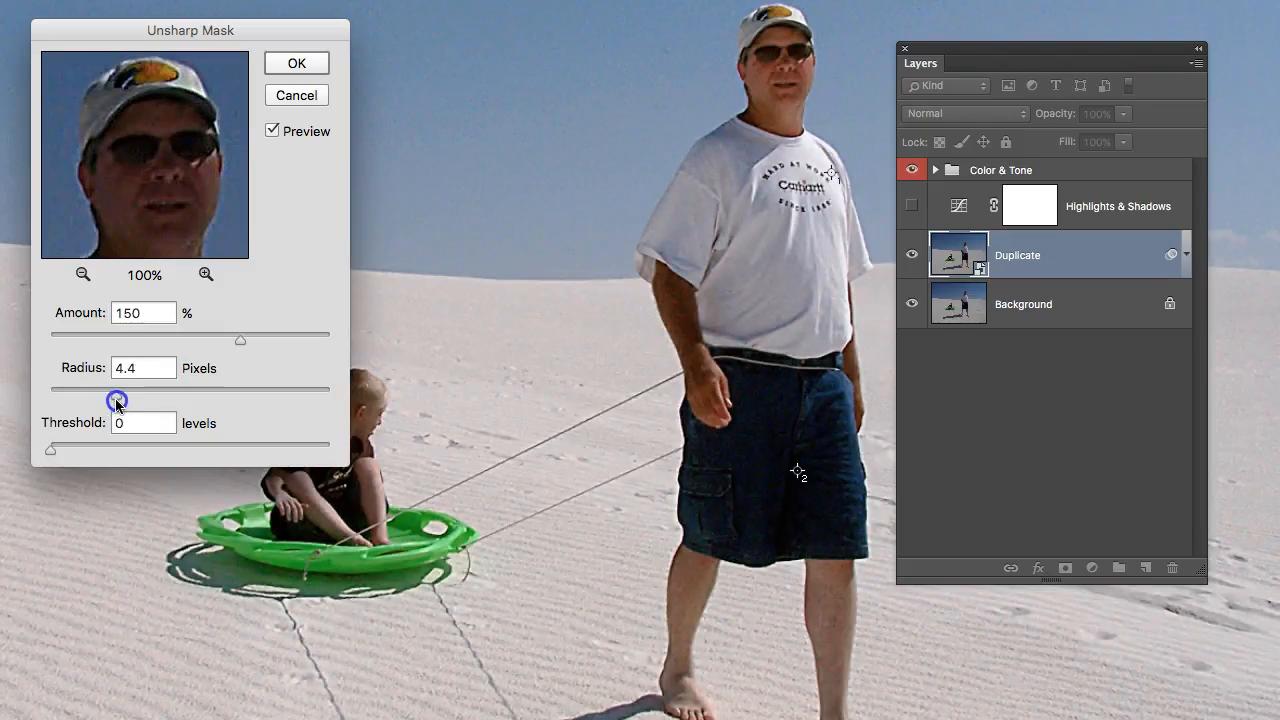
left_click(111, 211)
left_click(168, 187)
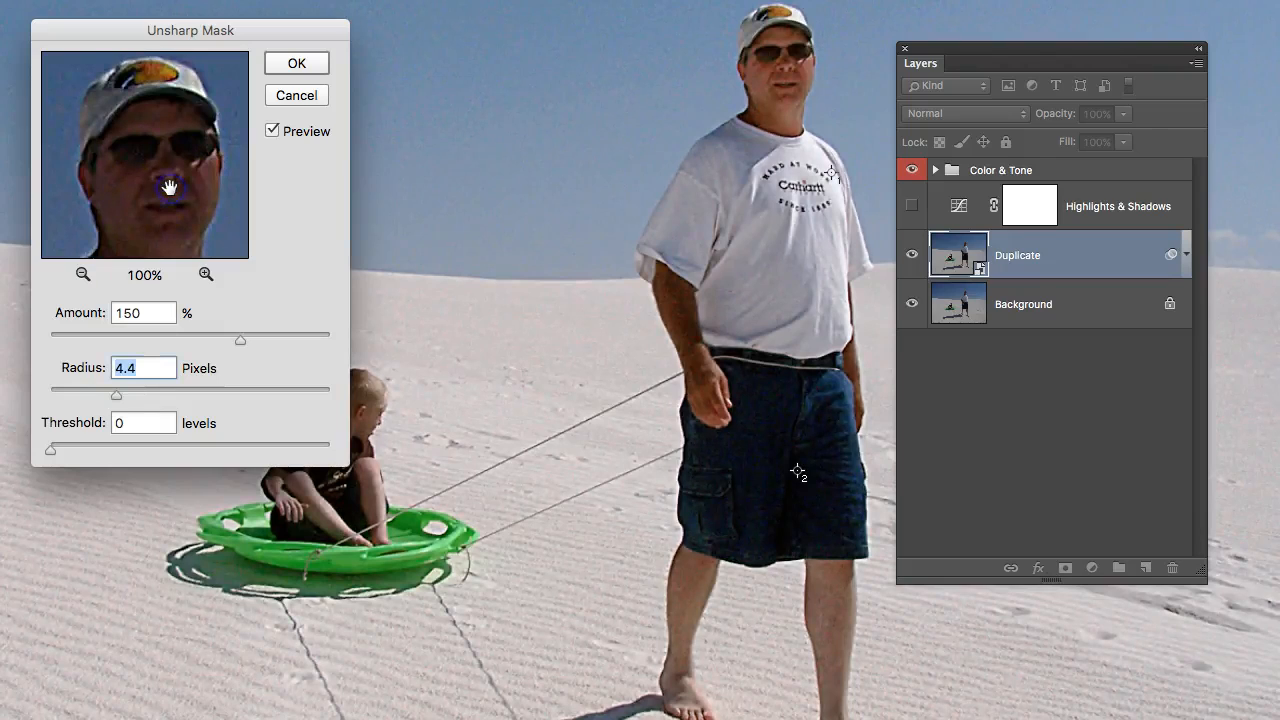
left_click(169, 187)
left_click_drag(116, 396, 171, 401)
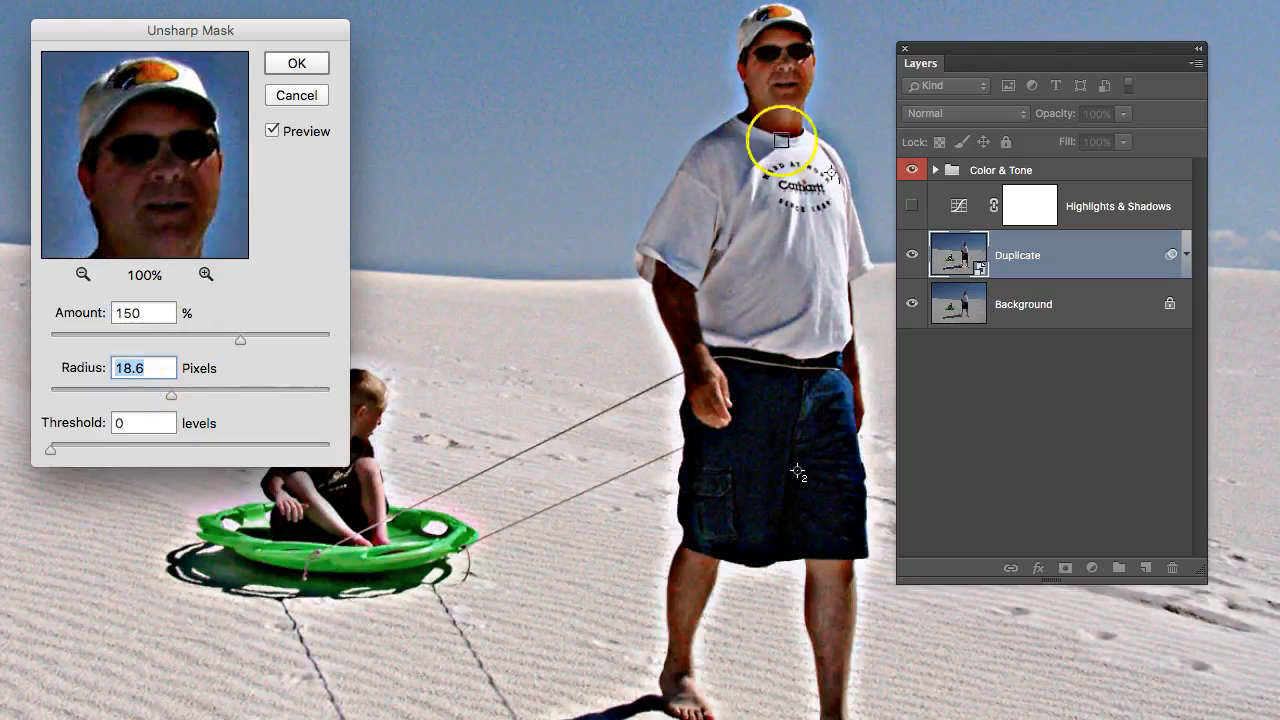
left_click_drag(174, 404, 137, 404)
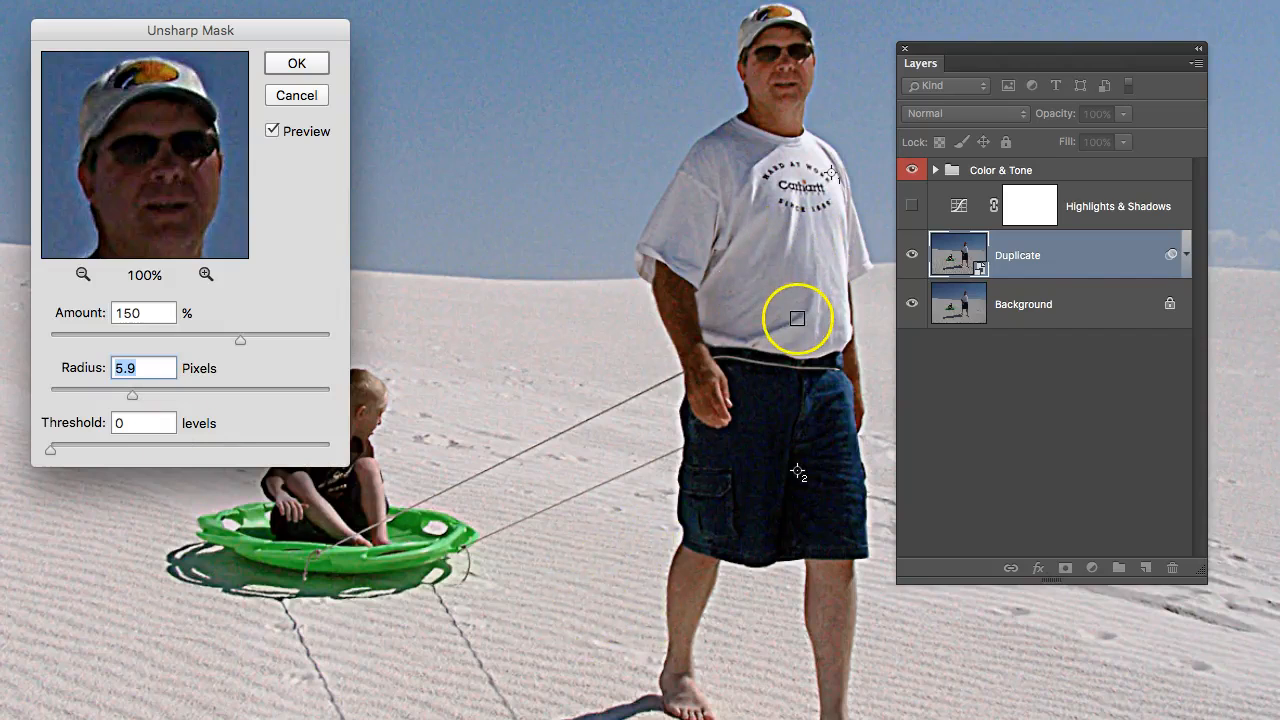
Reduce the Unsharp Mask radius to 2.0 pixels and compare the image with and without the sharpening.
left_click_drag(132, 396, 78, 409)
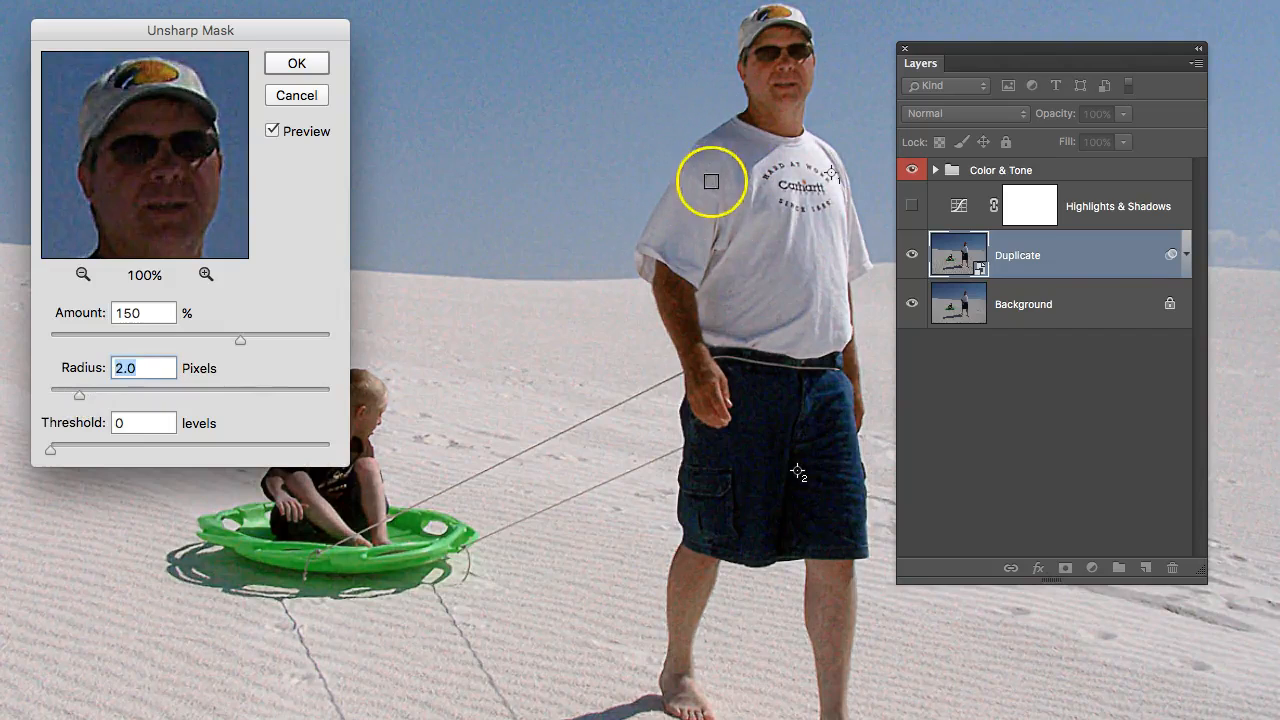
left_click_drag(133, 213, 165, 178)
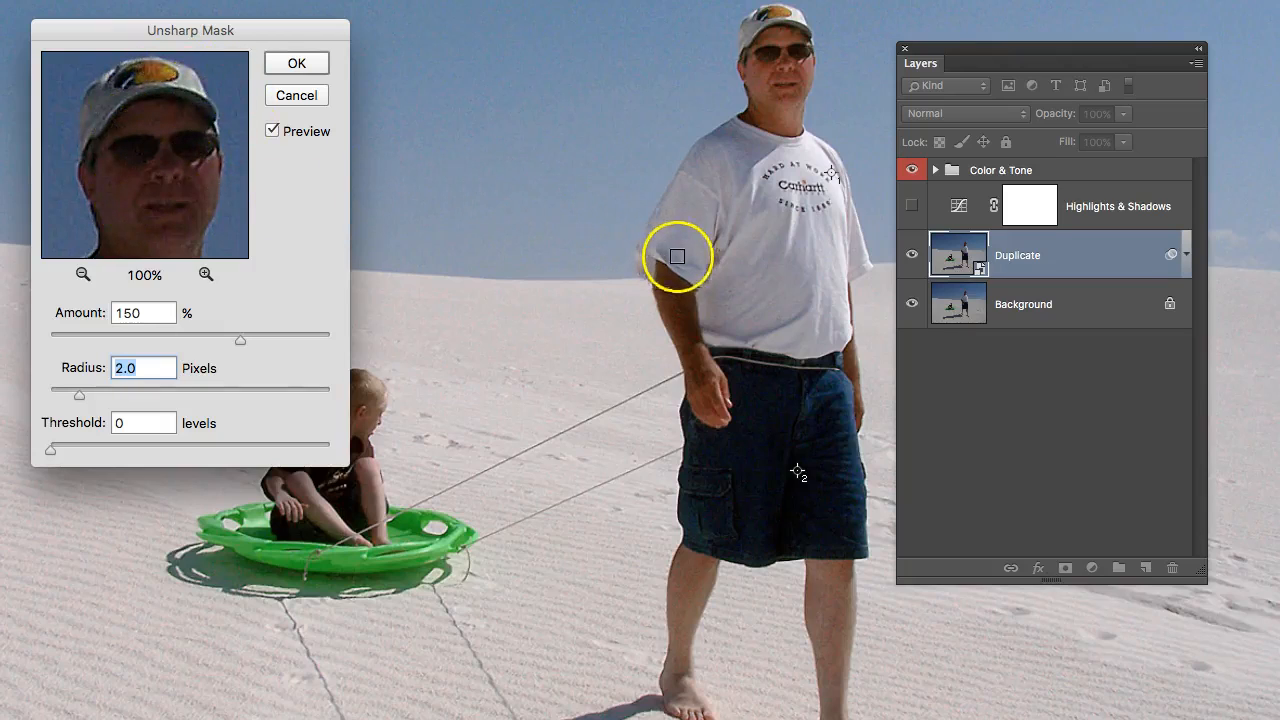
left_click(272, 133)
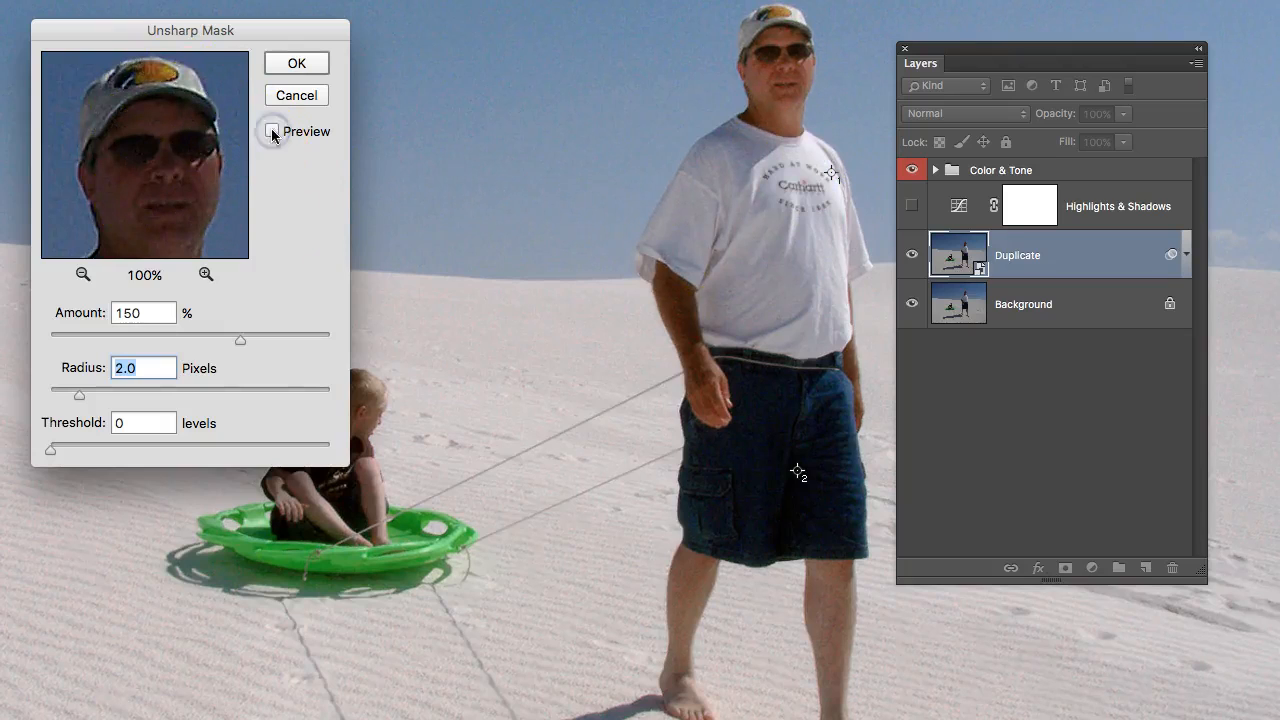
left_click(271, 131)
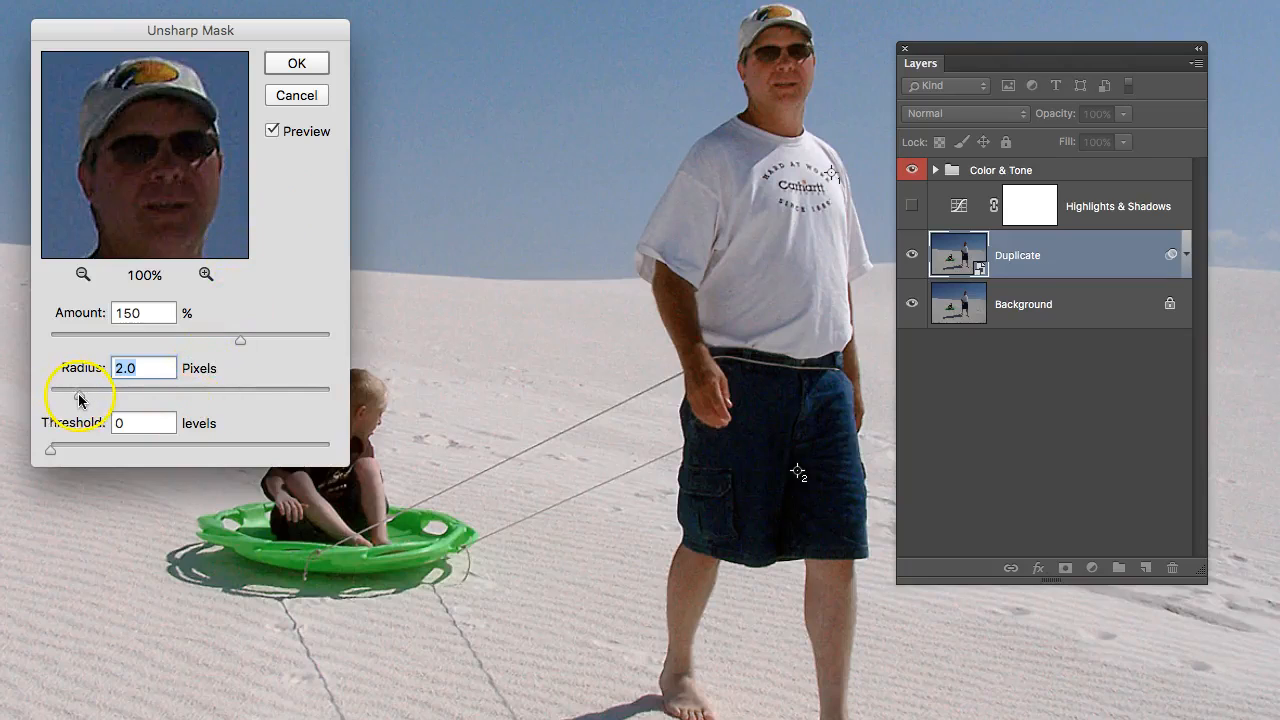
Set the Unsharp Mask radius to 1.5 pixels and compare the man with the filter off and on.
left_click_drag(79, 399, 72, 400)
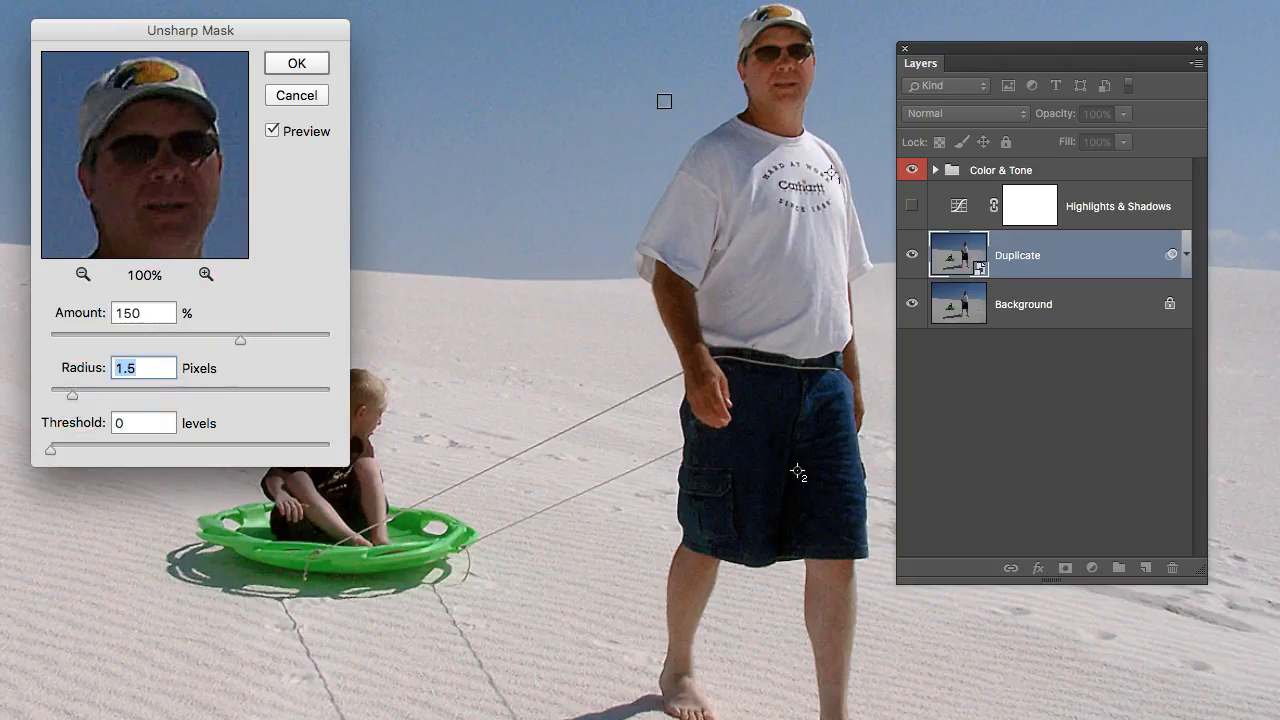
key("p")
mouse_move(664, 101)
left_mouse_down()
mouse_move(785, 37)
mouse_move(786, 50)
mouse_move(653, 89)
left_mouse_up()
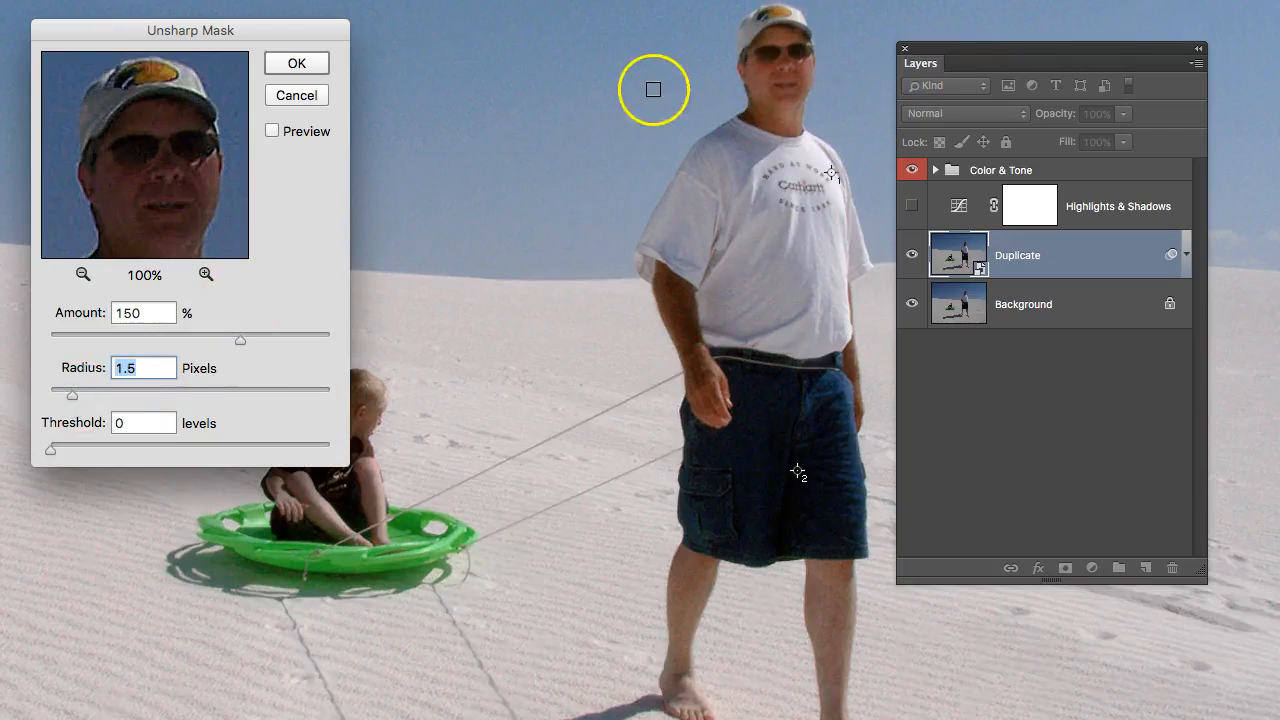
key("p")
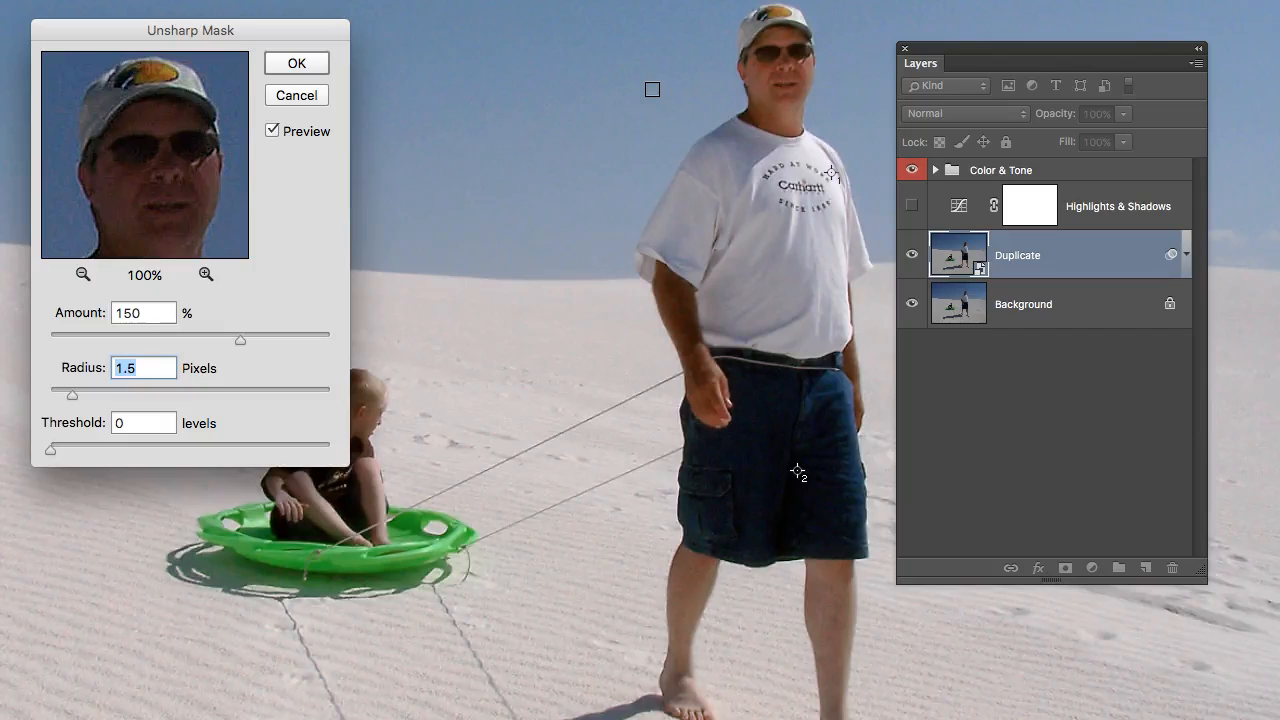
Uncover the boy on the sled, compare him with and without the sharpening, and bring the Unsharp Mask dialog fully back into view.
left_click_drag(254, 41, 81, 123)
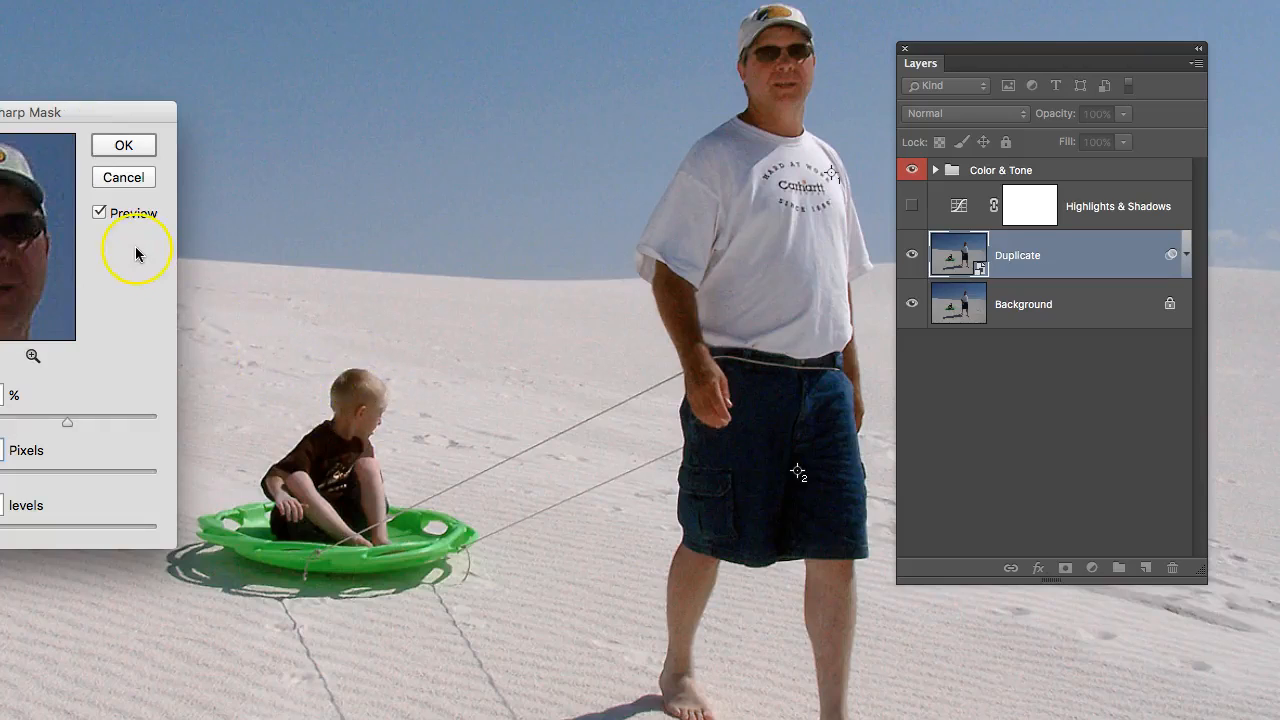
key("p")
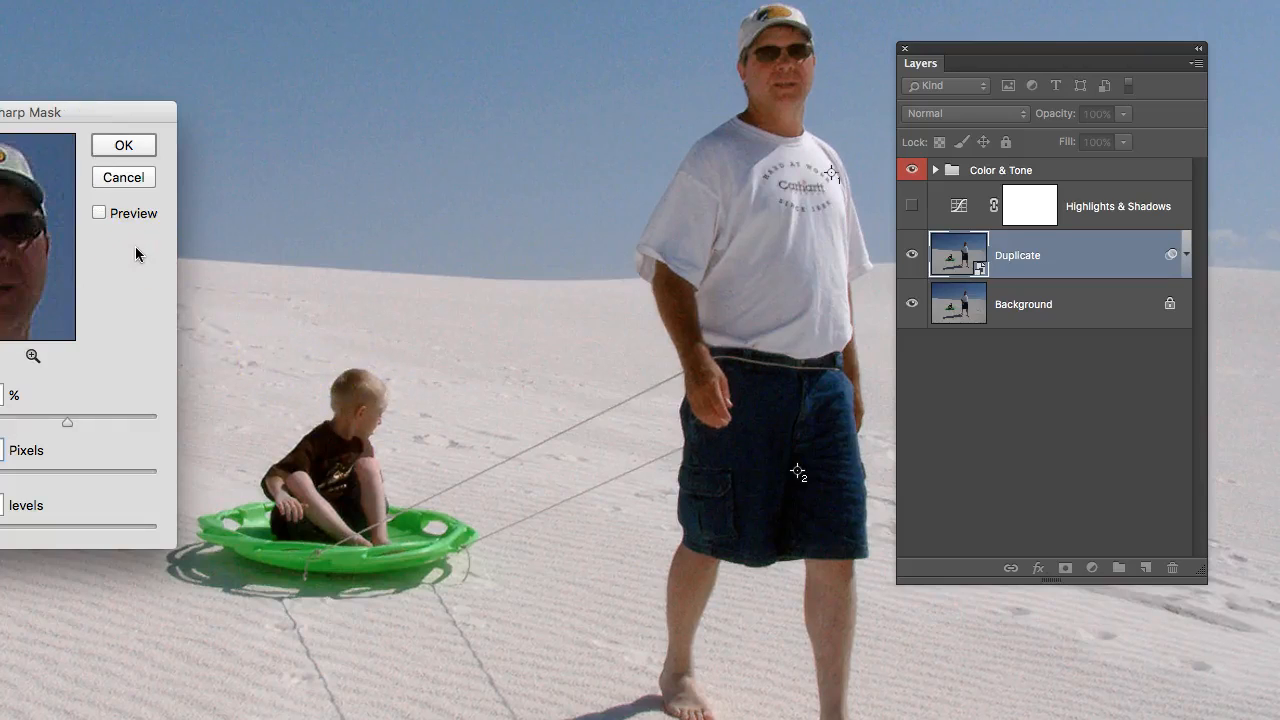
key("p")
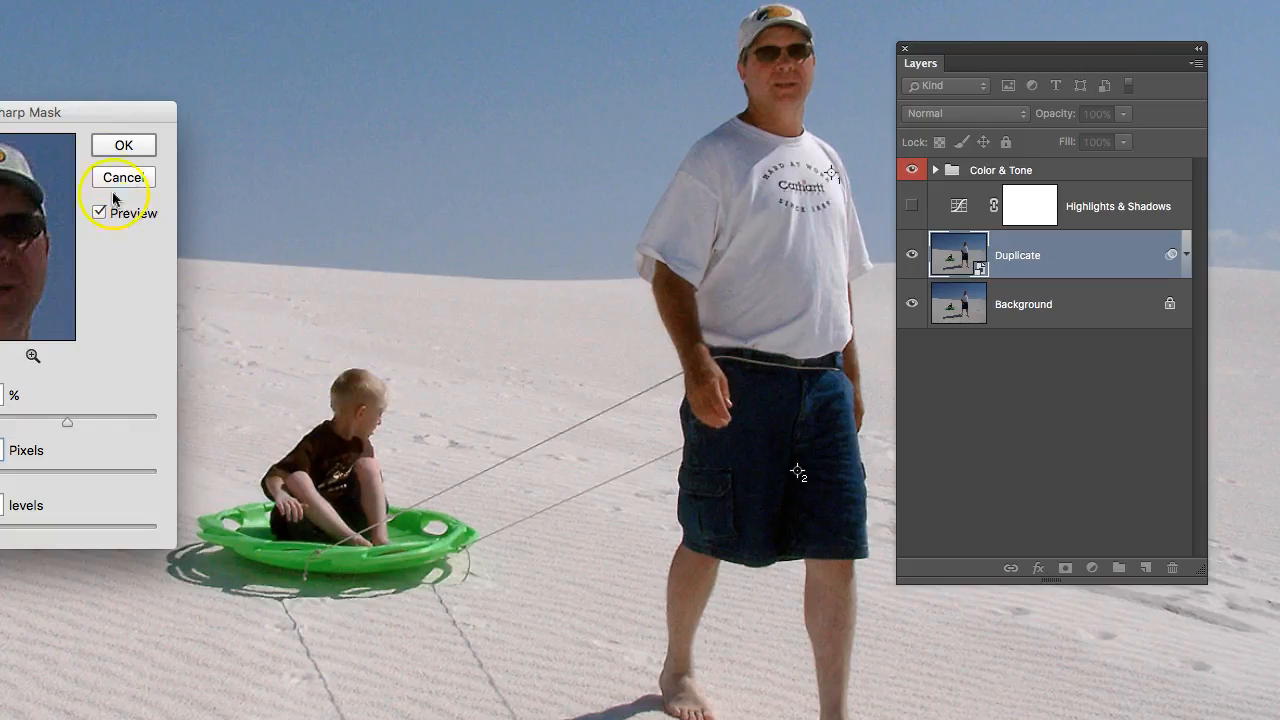
left_click_drag(102, 111, 251, 23)
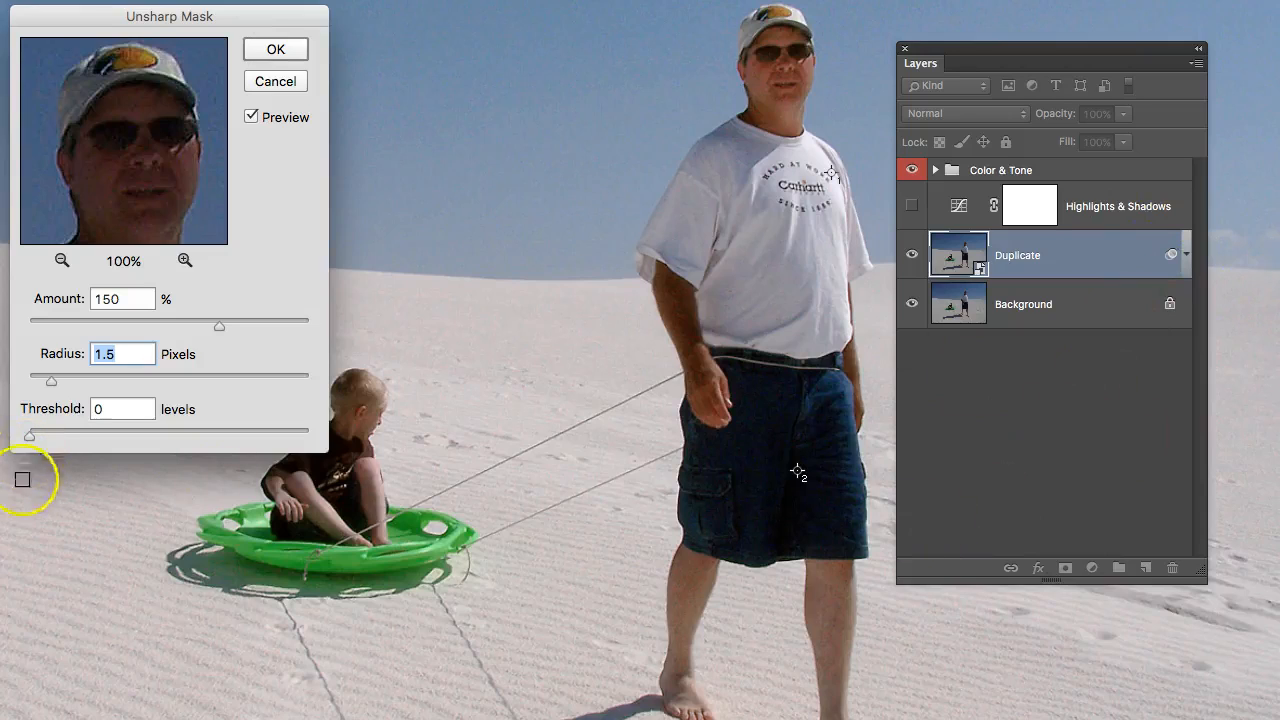
Try an Unsharp Mask threshold of 18 levels and lower it to 5, comparing the image with and without the filter.
key("super+Tab")
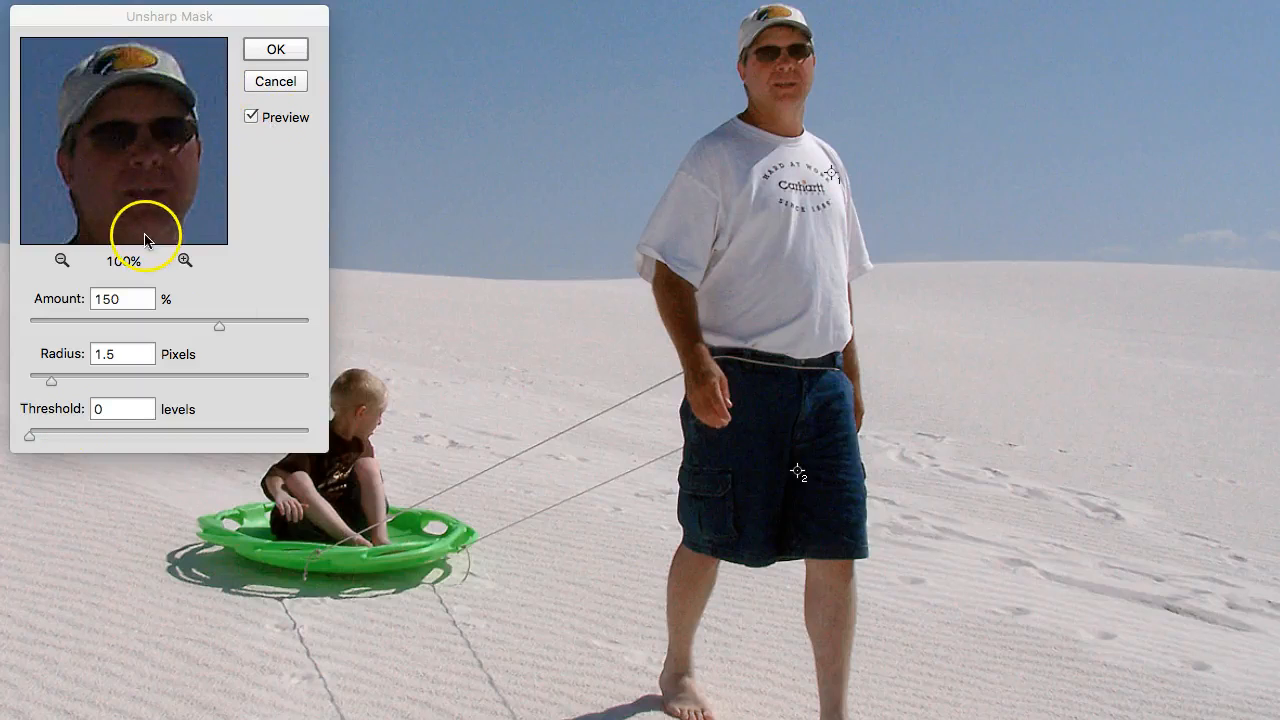
left_click_drag(28, 443, 57, 442)
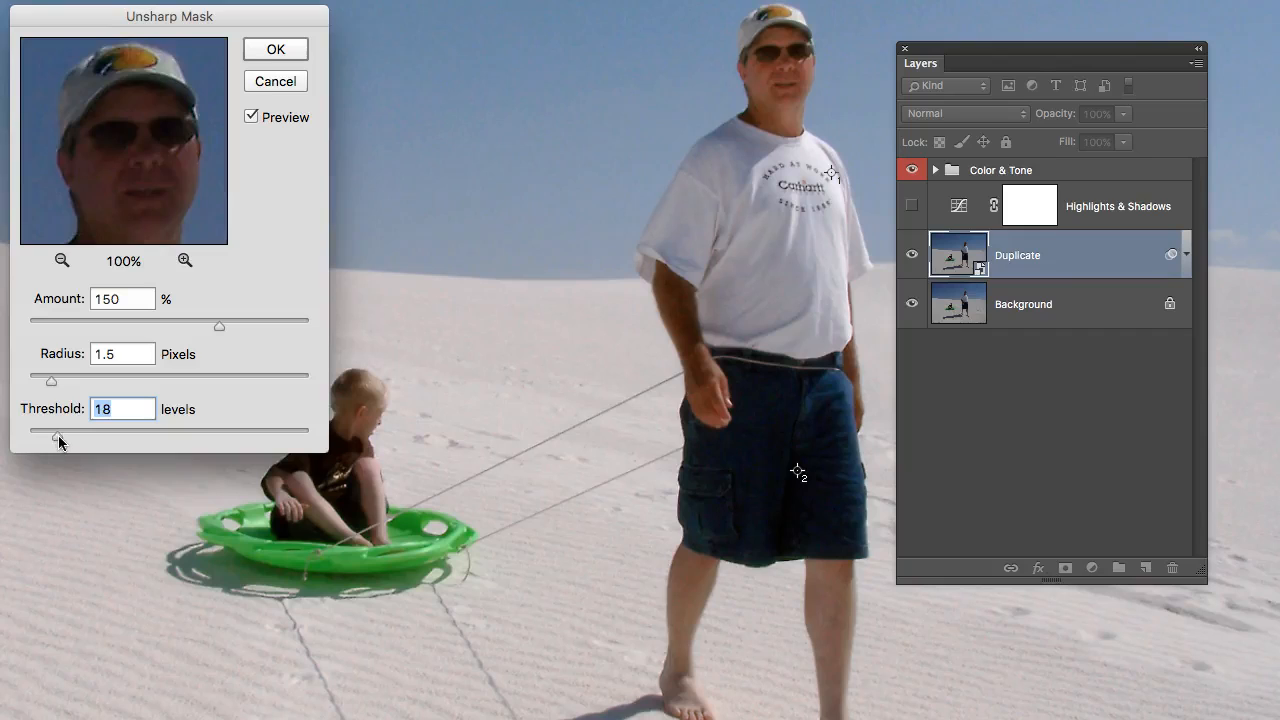
left_click_drag(58, 435, 60, 435)
left_click_drag(59, 436, 43, 442)
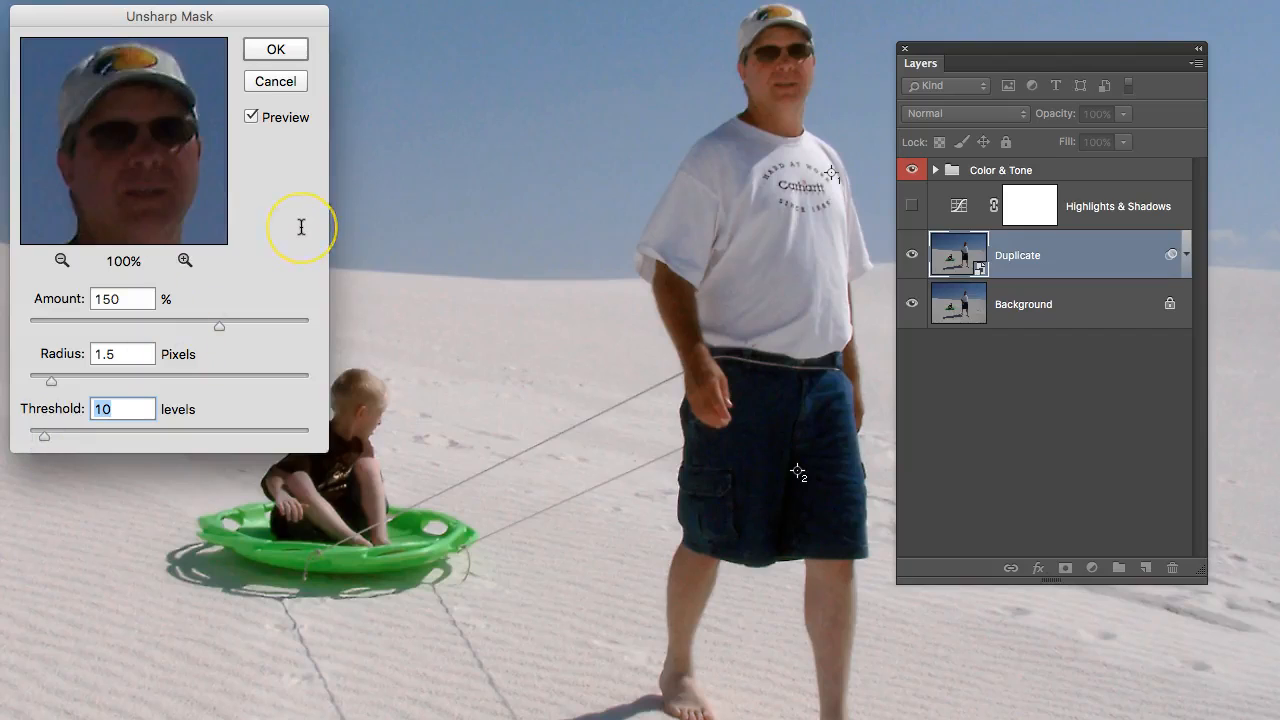
key("p")
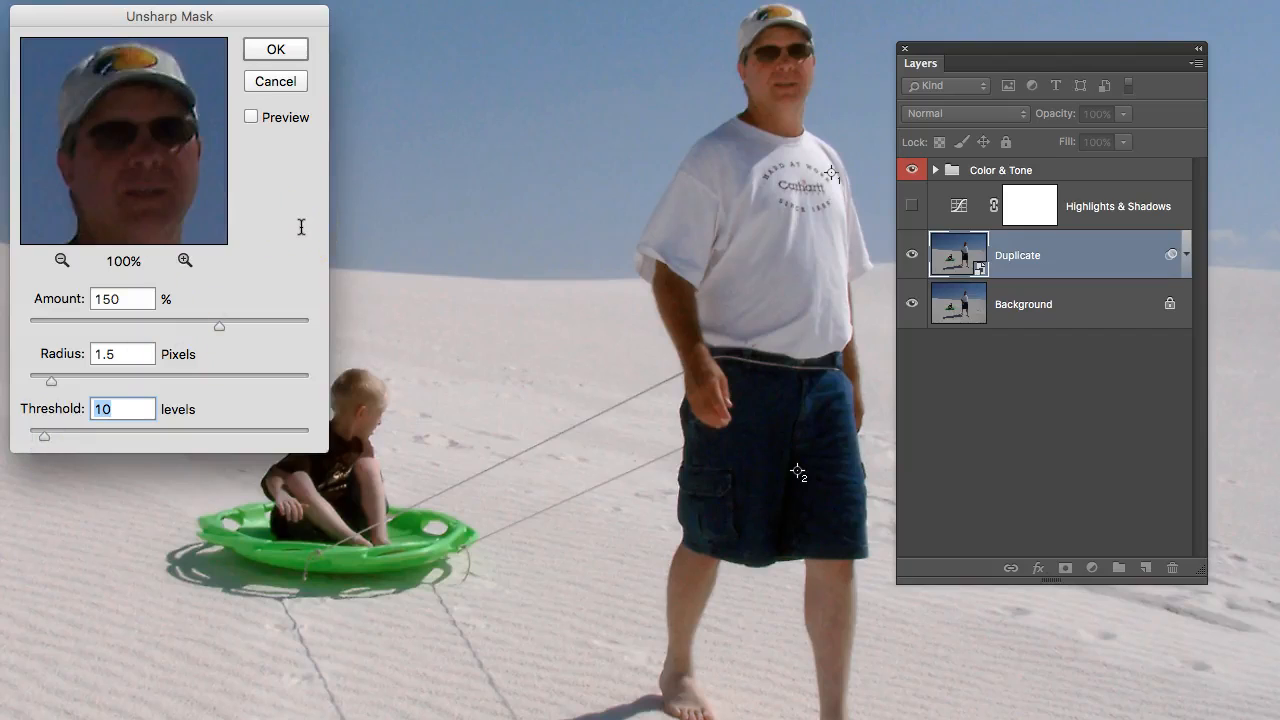
key("p")
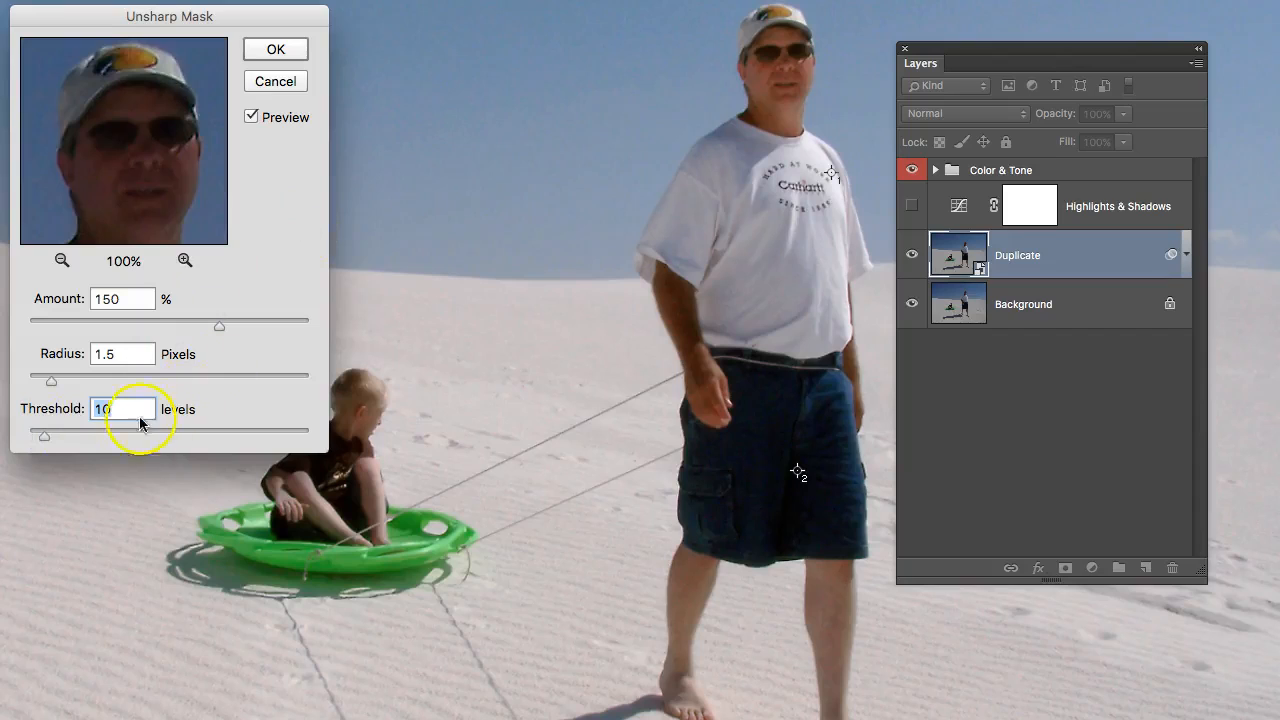
left_click_drag(46, 441, 36, 441)
Compare the man's face and the whole image with and without the sharpening at the current threshold.
left_click(141, 184)
left_click(141, 181)
left_click(183, 206)
left_click(183, 206)
left_click(800, 32)
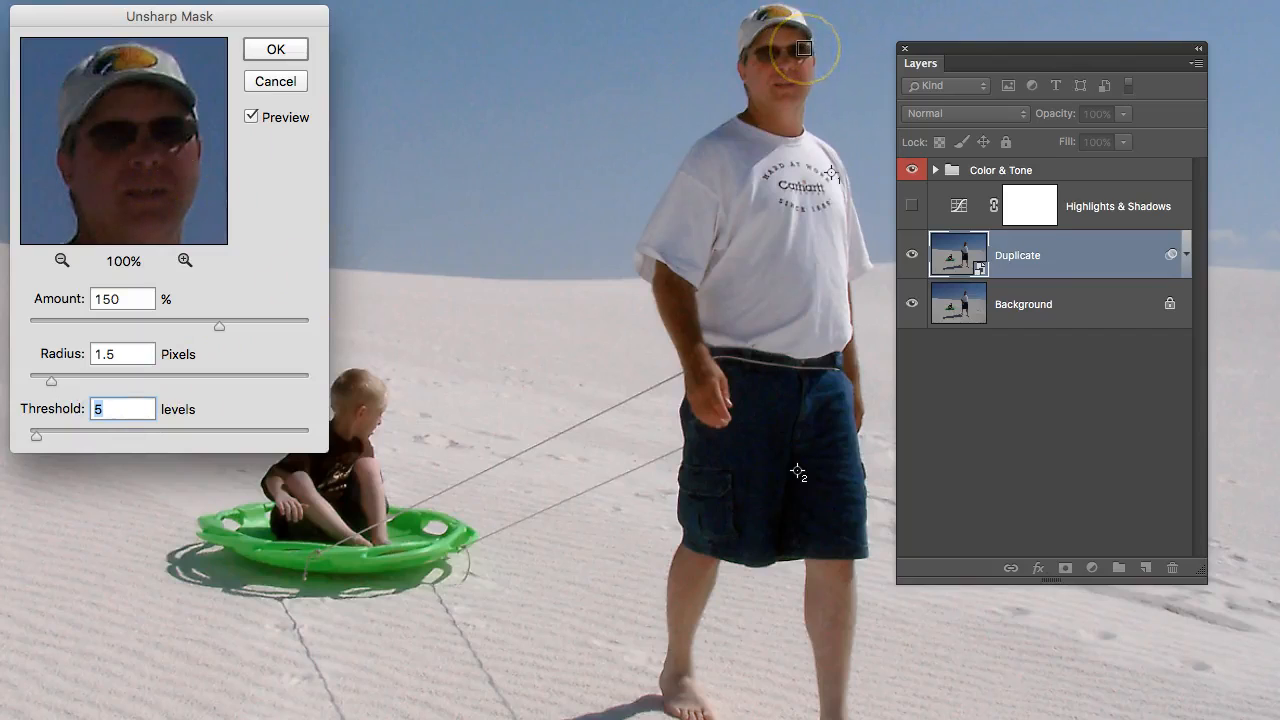
key("p")
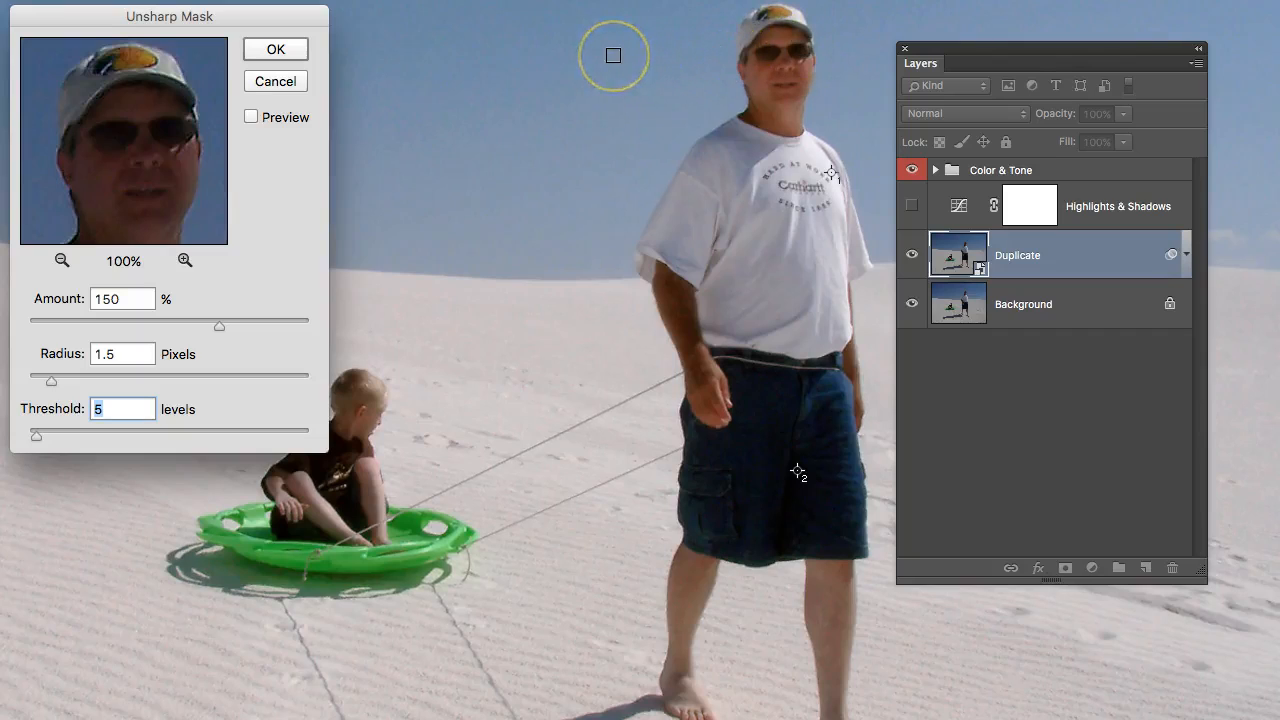
key("p")
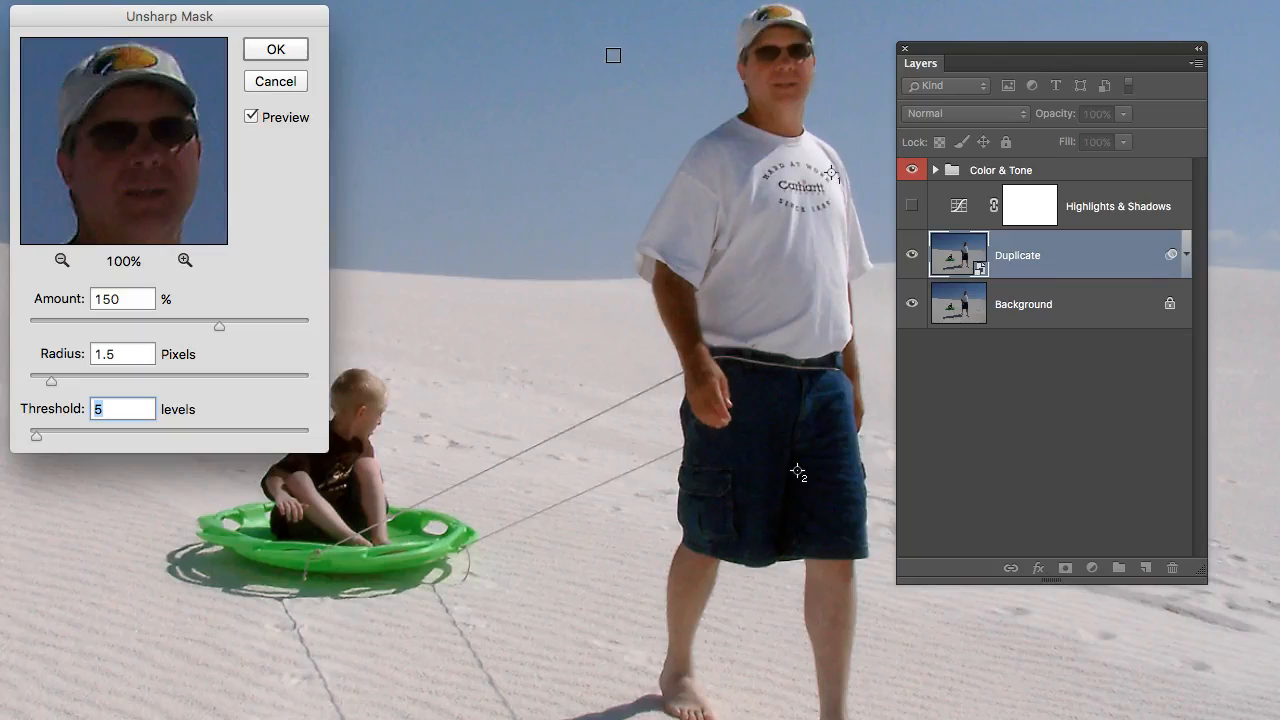
key("p")
key("p")
Set the Unsharp Mask threshold to 3 levels and apply the filter to the Duplicate smart object.
left_click_drag(38, 437, 37, 441)
left_click(393, 249)
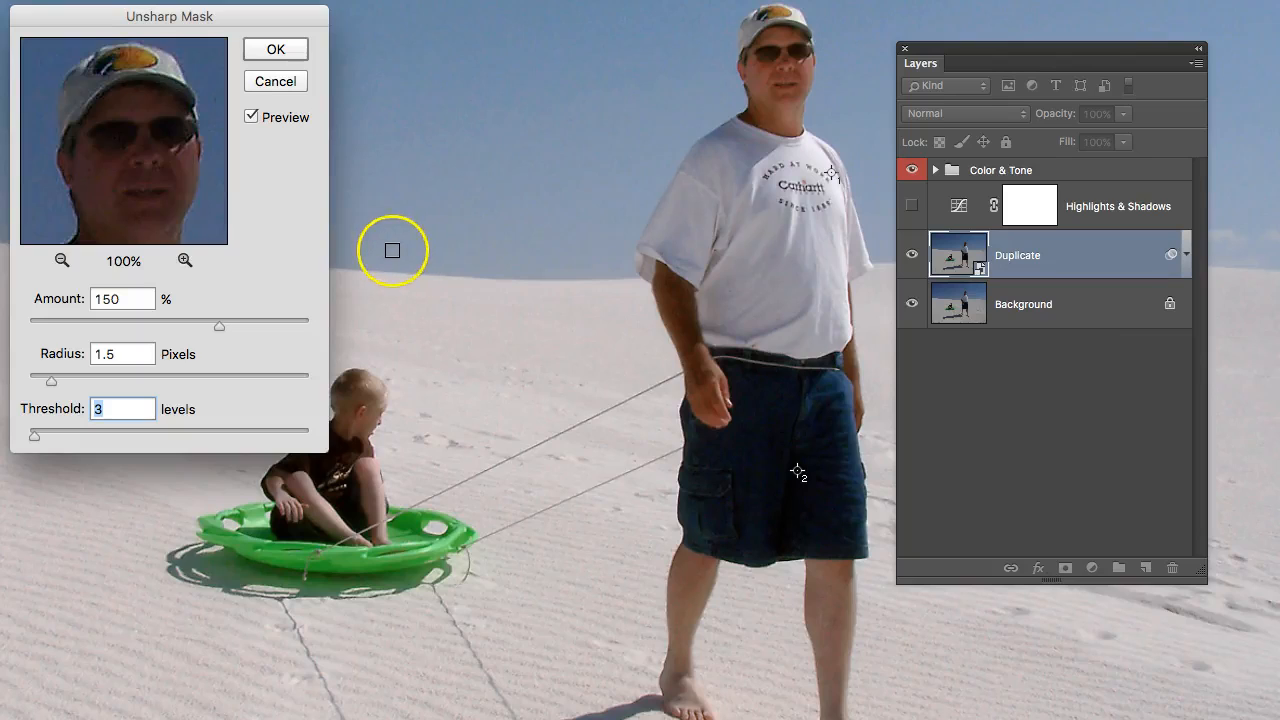
left_click(281, 52)
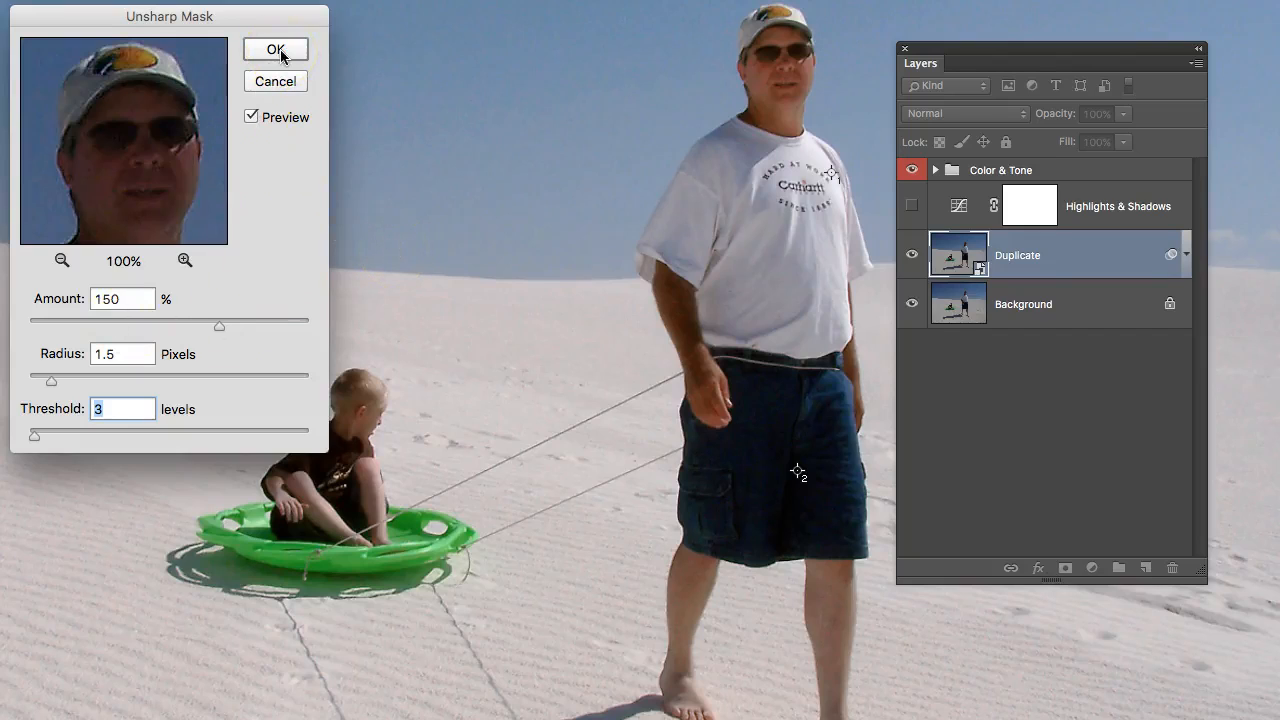